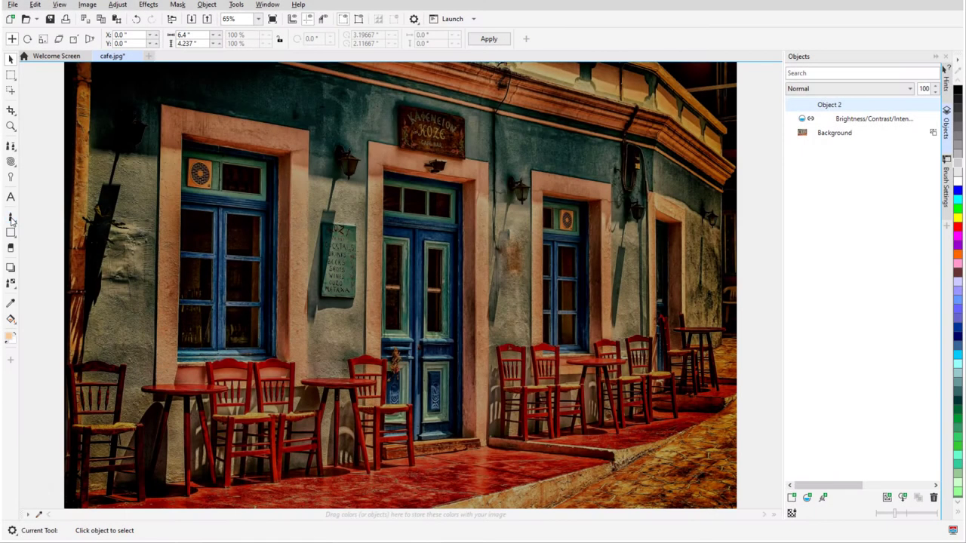
# Step: Configure the Paint tool with the size 57 scattered-dots nib, flattened and tilted, using 16 dabs and a spread of 433
pyautogui.click(11, 217)
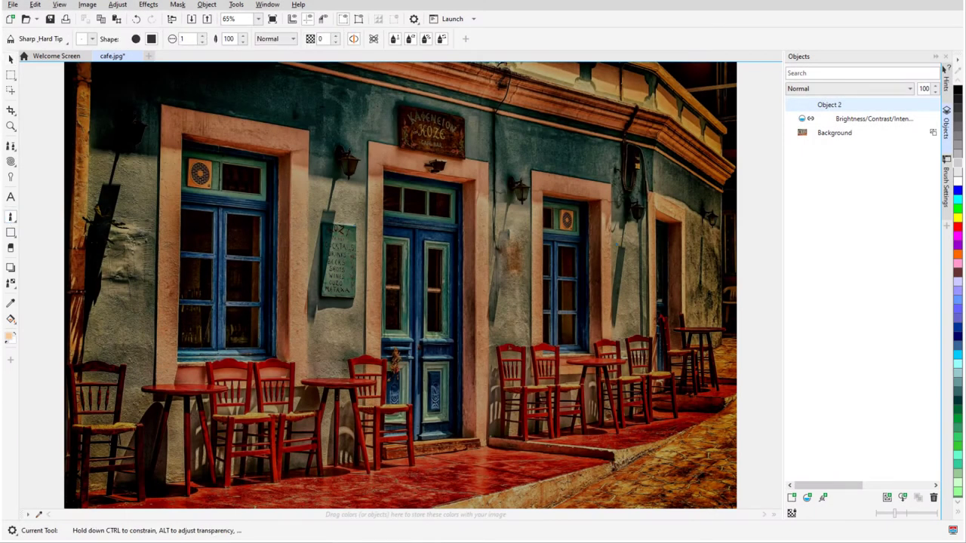
pyautogui.click(949, 194)
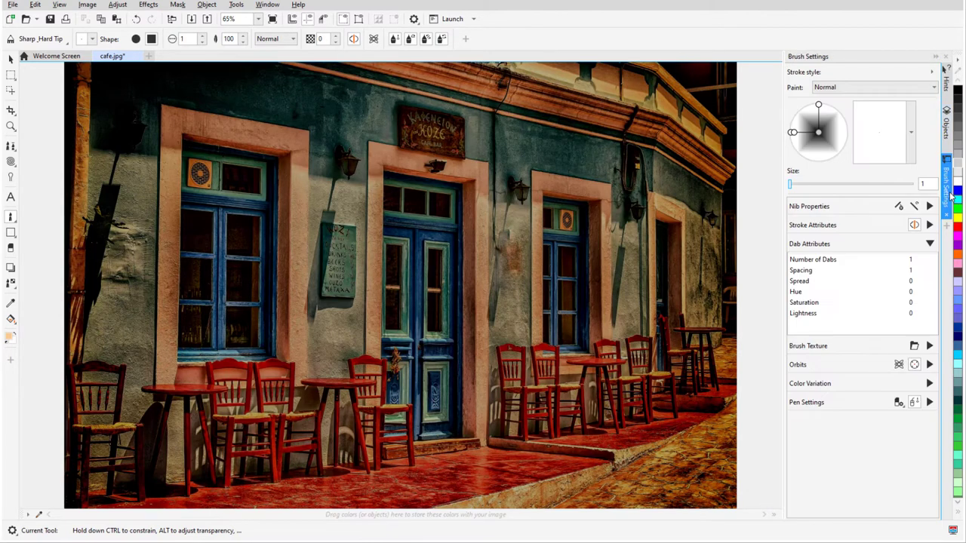
pyautogui.click(911, 140)
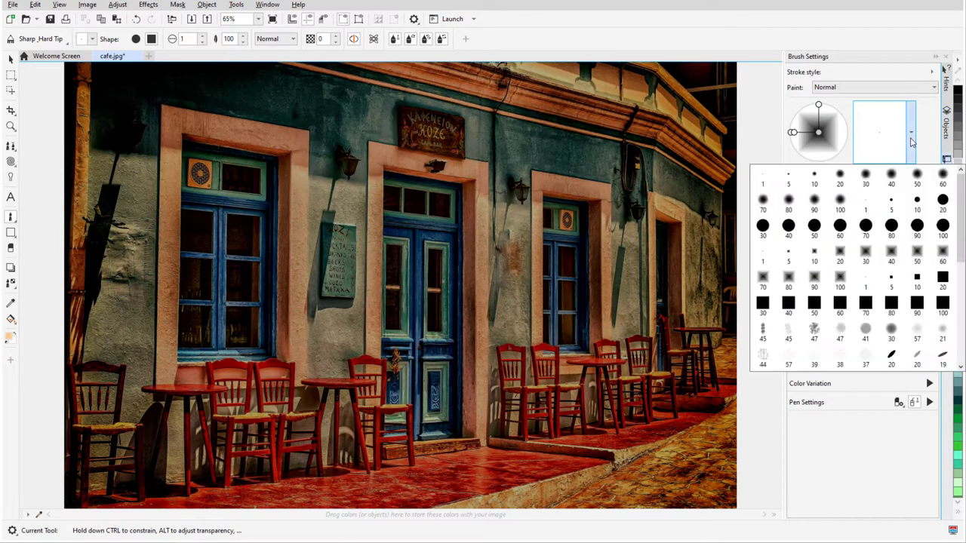
pyautogui.click(788, 359)
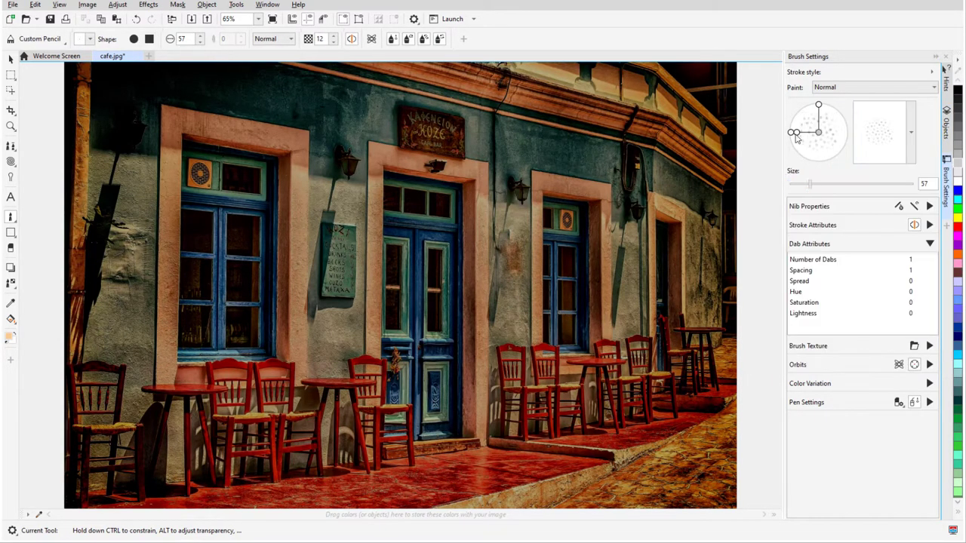
pyautogui.moveTo(791, 135); pyautogui.dragTo(811, 156)
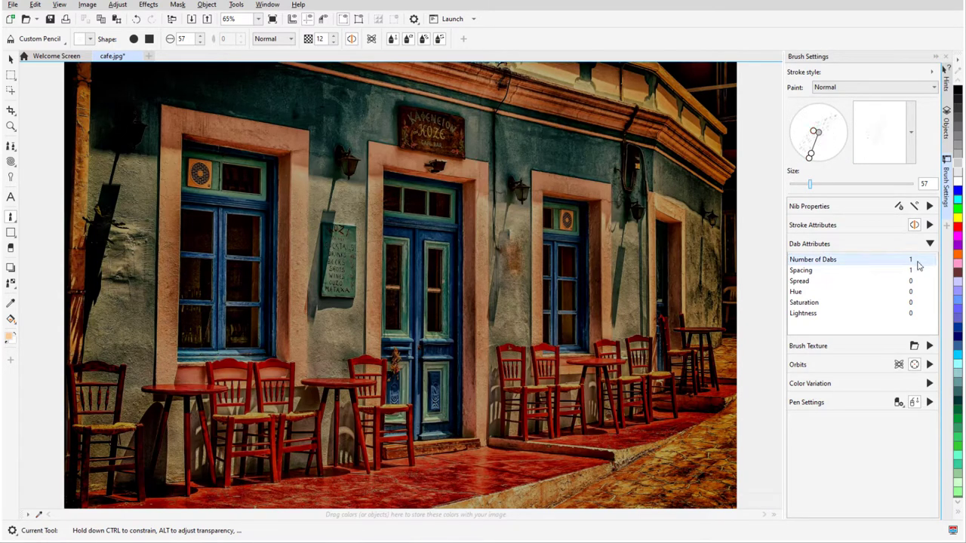
pyautogui.moveTo(932, 262)
pyautogui.mouseDown()
pyautogui.moveTo(945, 277)
pyautogui.moveTo(933, 294)
pyautogui.mouseUp()
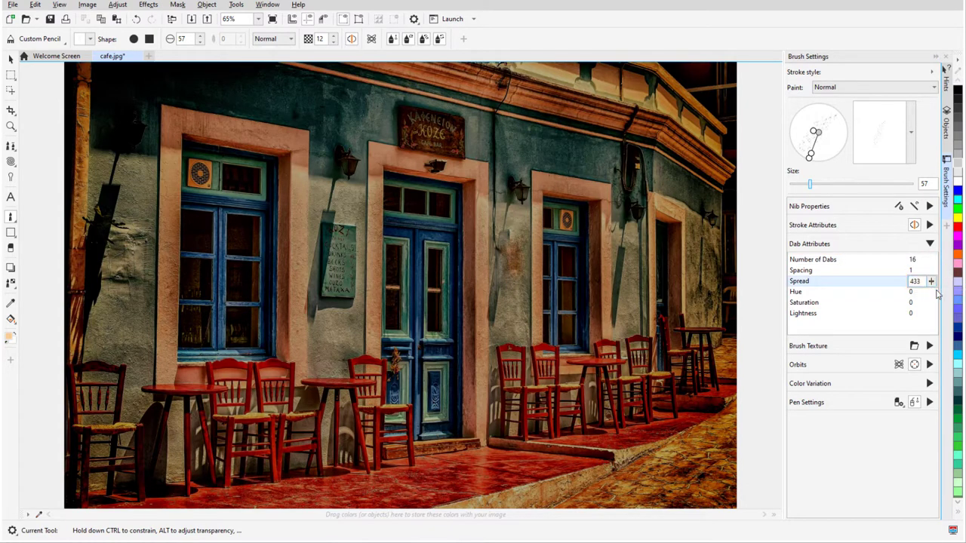
# Step: Enlarge the brush to 387 with transparency 5 and paint scattered dabs down the far left side of the cafe photo
pyautogui.keyDown('shift'); pyautogui.moveTo(625, 240); pyautogui.dragTo(623, 286); pyautogui.keyUp('shift')
pyautogui.hotkey('ctrl', 'z')
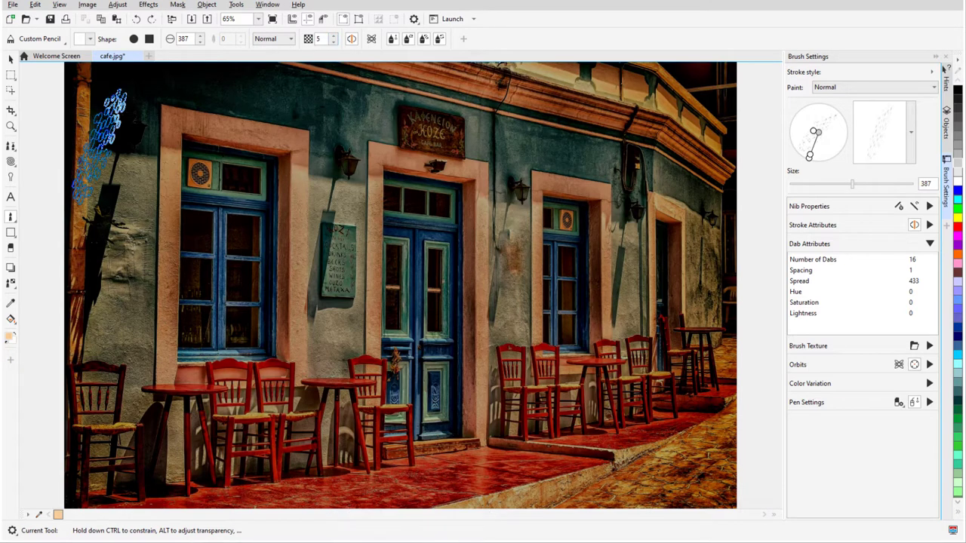
pyautogui.moveTo(117, 124)
pyautogui.mouseDown()
pyautogui.moveTo(386, 138)
pyautogui.moveTo(638, 170)
pyautogui.moveTo(617, 332)
pyautogui.moveTo(423, 359)
pyautogui.moveTo(225, 364)
pyautogui.moveTo(34, 428)
pyautogui.mouseUp()
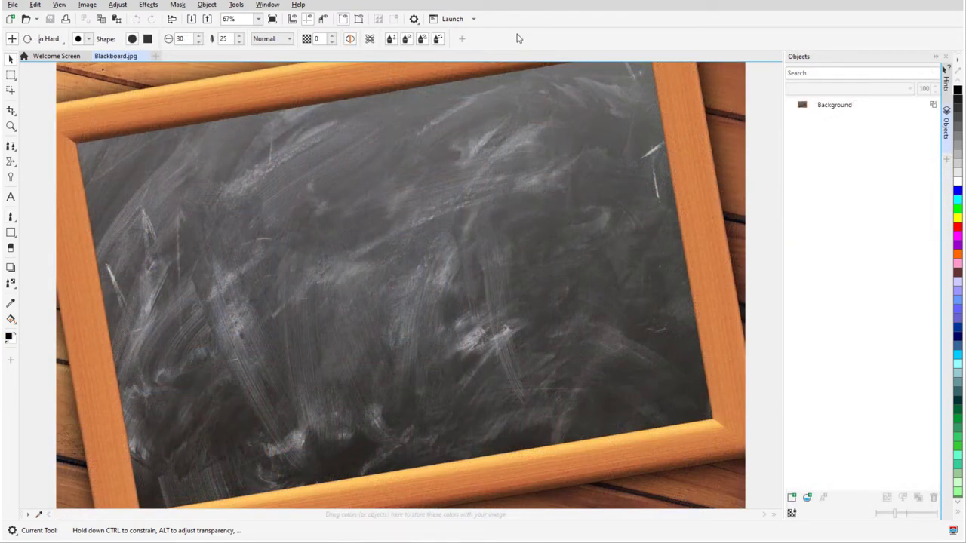
# Step: Switch to Blackboard.jpg and create a new empty object above the background
pyautogui.click(209, 4)
pyautogui.moveTo(226, 17)
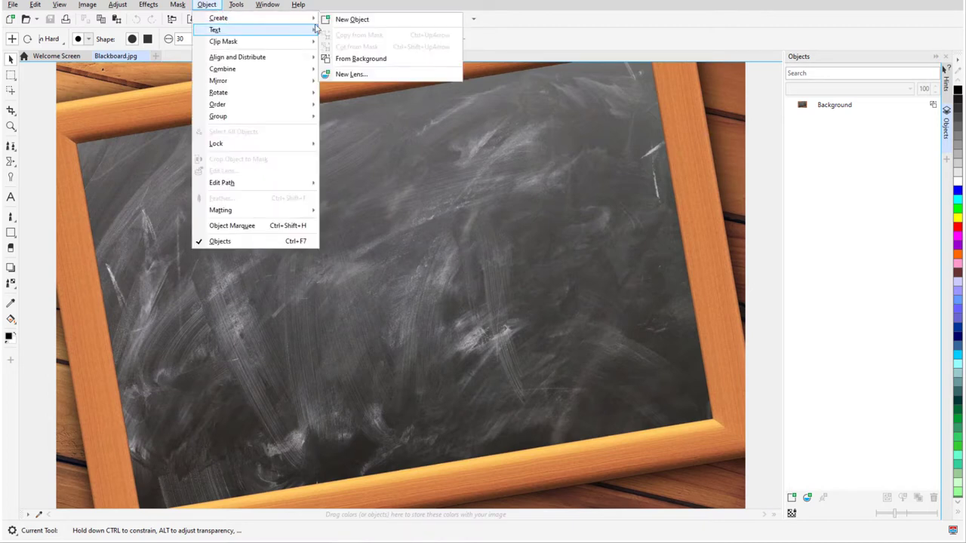
pyautogui.click(378, 20)
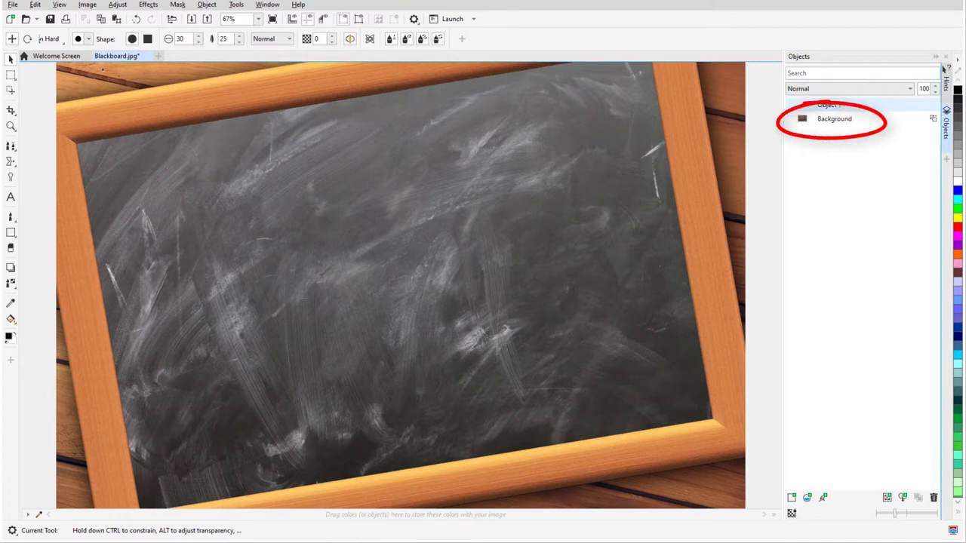
pyautogui.click(11, 59)
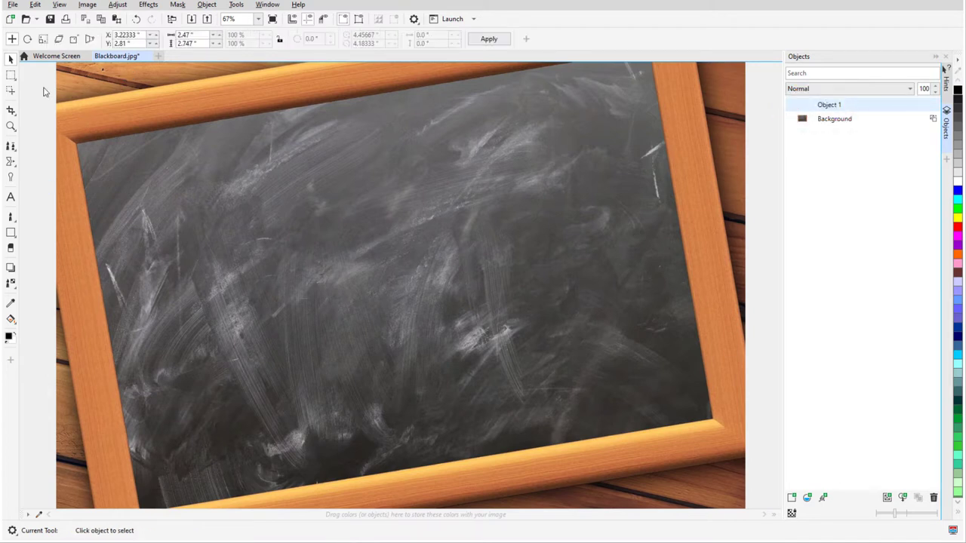
# Step: Cover the blackboard's smudged chalk marks with dark grey, using the Wispy light Wash watercolor brush at size 346
pyautogui.click(12, 218)
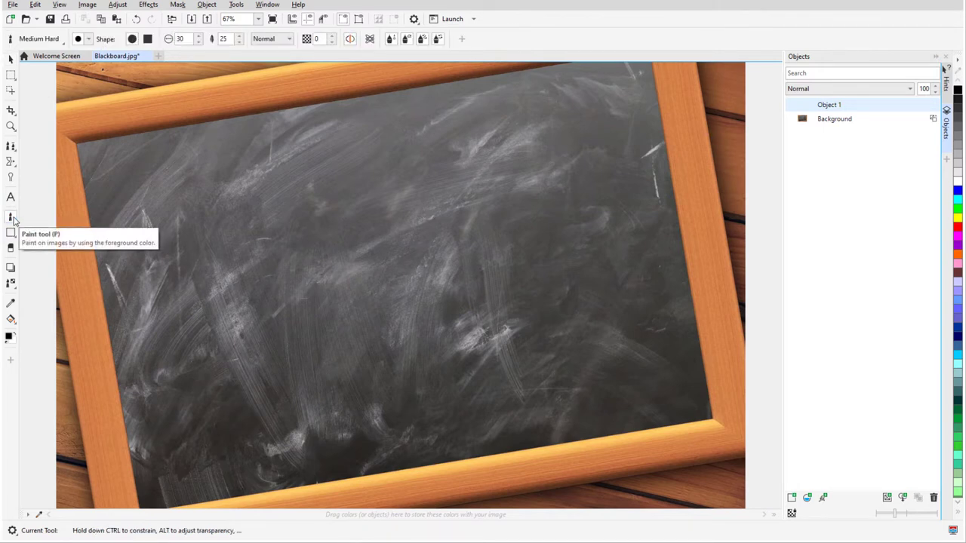
pyautogui.click(65, 44)
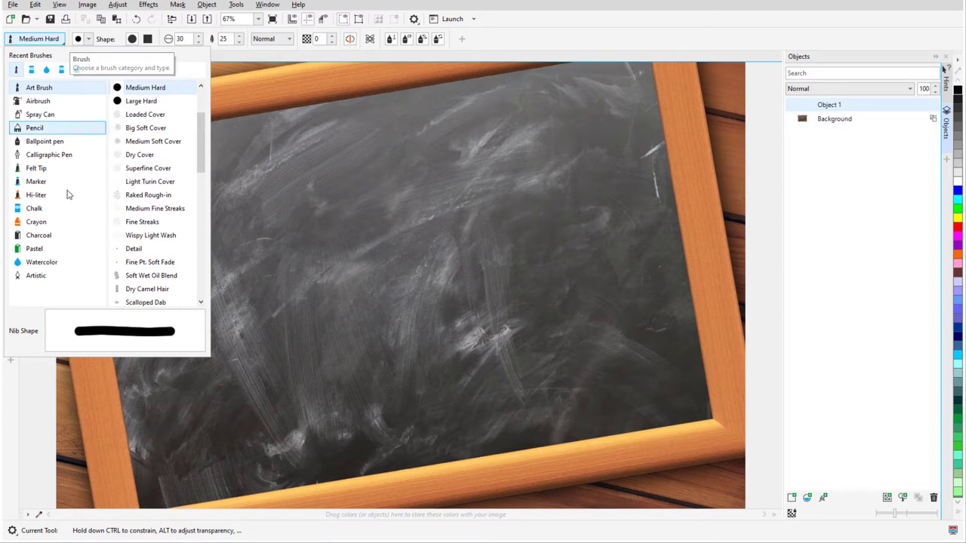
pyautogui.click(67, 264)
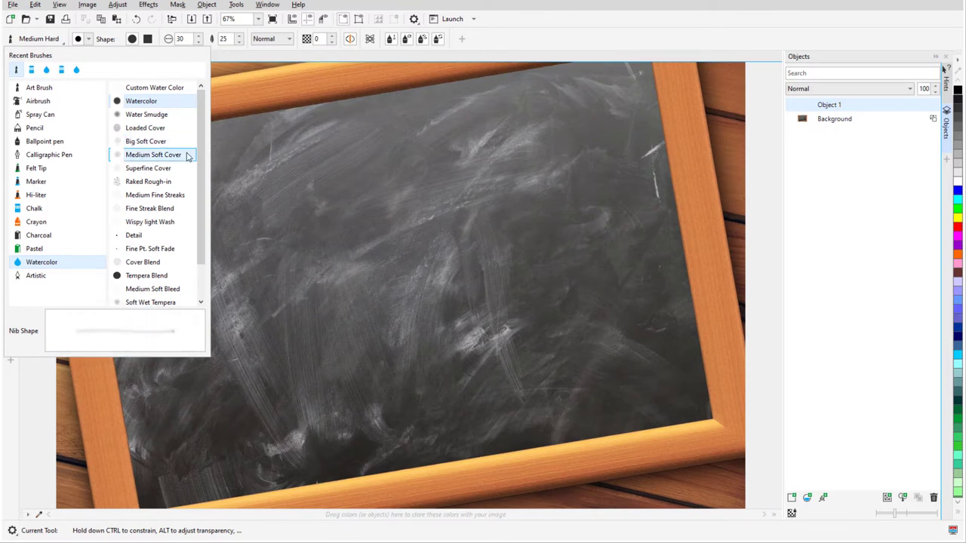
pyautogui.click(186, 222)
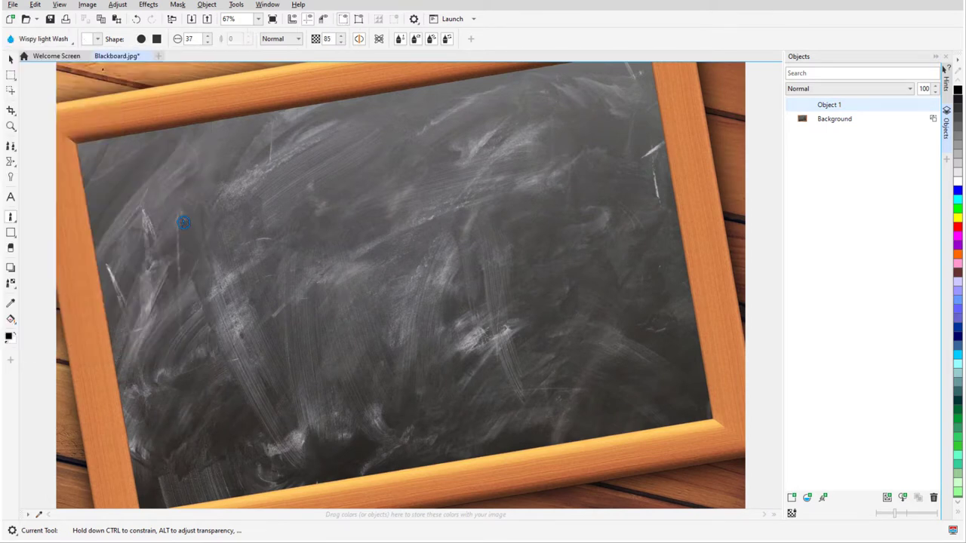
pyautogui.keyDown('shift'); pyautogui.moveTo(183, 222); pyautogui.dragTo(230, 221); pyautogui.keyUp('shift')
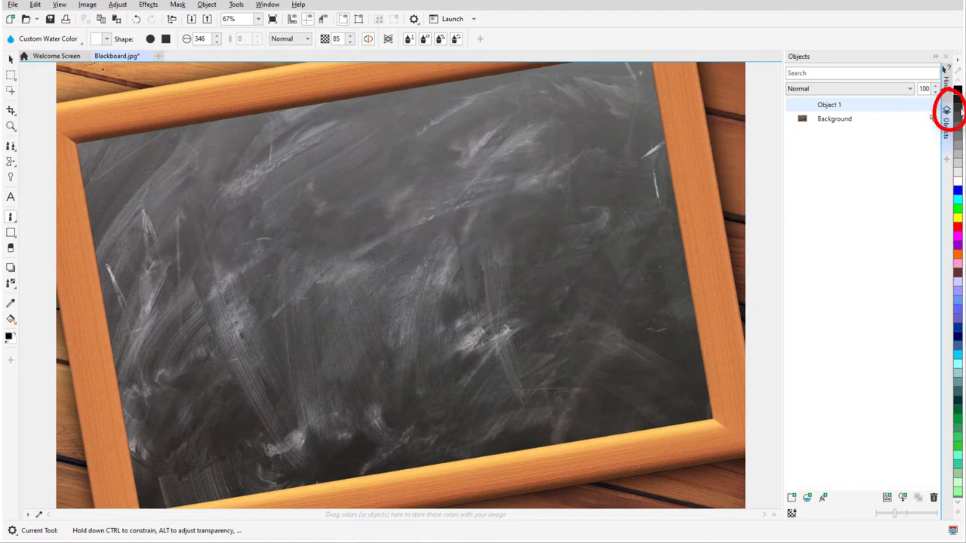
pyautogui.moveTo(173, 194)
pyautogui.mouseDown()
pyautogui.moveTo(201, 302)
pyautogui.moveTo(335, 399)
pyautogui.moveTo(245, 249)
pyautogui.moveTo(402, 155)
pyautogui.moveTo(565, 194)
pyautogui.moveTo(511, 340)
pyautogui.moveTo(577, 320)
pyautogui.moveTo(571, 169)
pyautogui.moveTo(295, 175)
pyautogui.moveTo(168, 226)
pyautogui.moveTo(175, 380)
pyautogui.moveTo(319, 399)
pyautogui.moveTo(578, 209)
pyautogui.moveTo(534, 125)
pyautogui.moveTo(336, 181)
pyautogui.moveTo(140, 204)
pyautogui.moveTo(172, 323)
pyautogui.mouseUp()
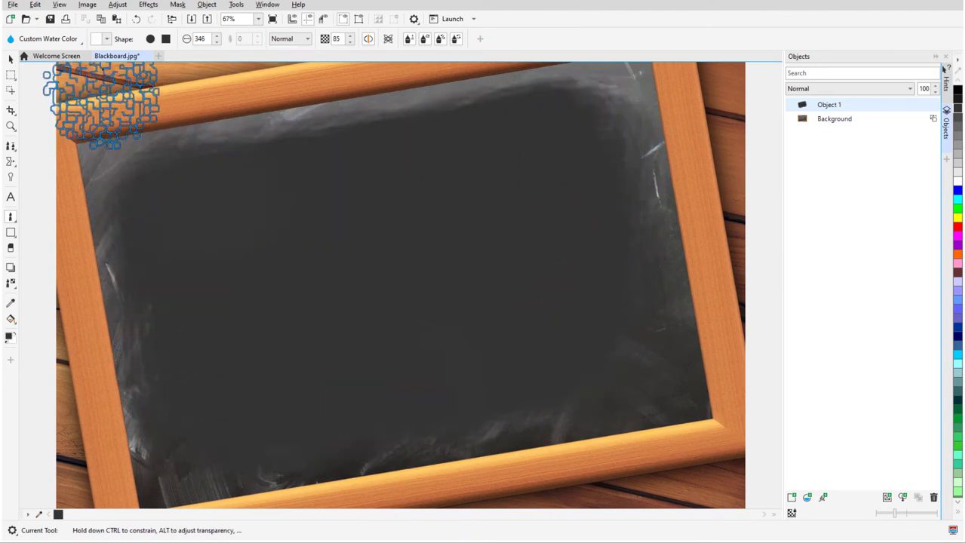
# Step: Write large letters ABC across the blackboard in light grey with a Chalk brush at size 120
pyautogui.click(82, 44)
pyautogui.click(68, 209)
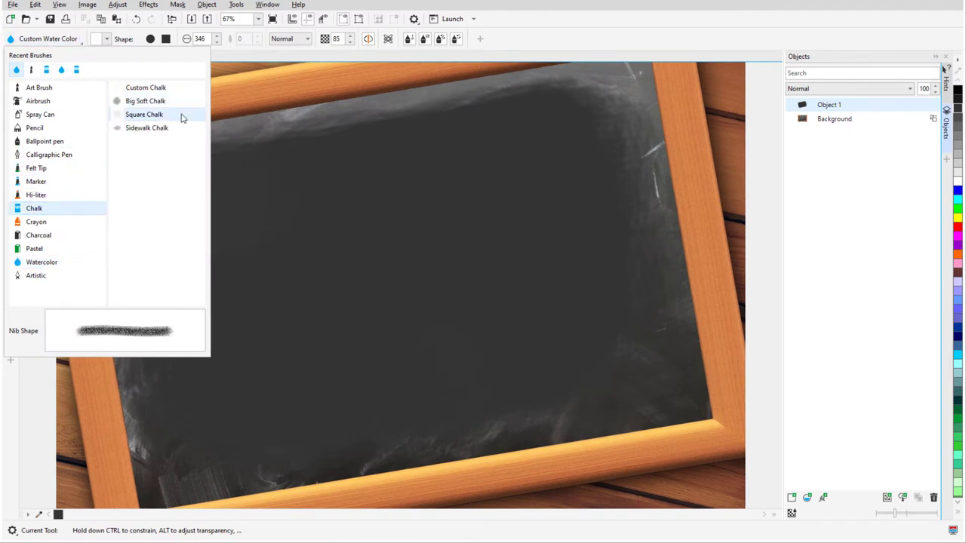
pyautogui.click(181, 118)
pyautogui.moveTo(186, 241); pyautogui.dragTo(197, 230)
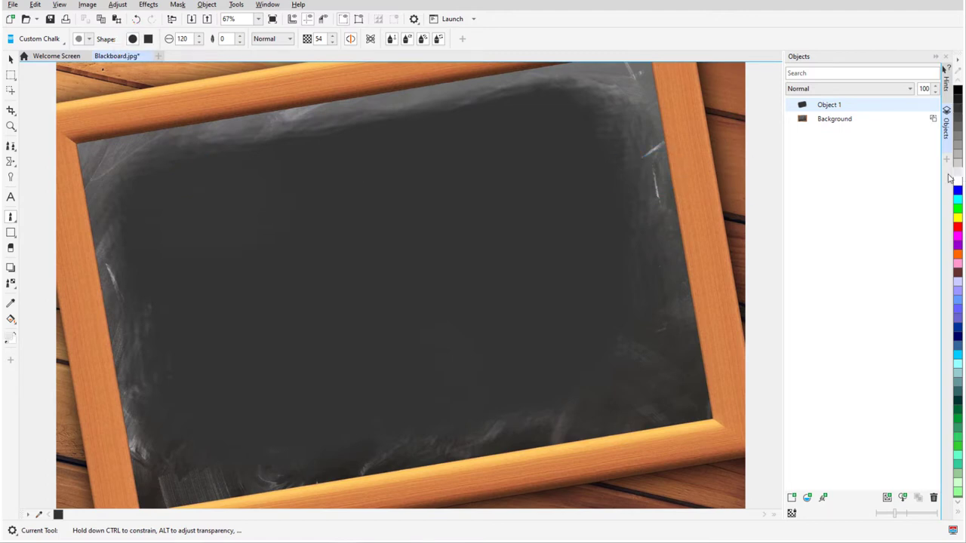
pyautogui.moveTo(191, 169); pyautogui.dragTo(194, 411)
pyautogui.moveTo(191, 170); pyautogui.dragTo(324, 384)
pyautogui.moveTo(136, 339); pyautogui.dragTo(316, 291)
pyautogui.moveTo(321, 184)
pyautogui.mouseDown()
pyautogui.moveTo(387, 382)
pyautogui.moveTo(355, 250)
pyautogui.moveTo(384, 384)
pyautogui.moveTo(369, 393)
pyautogui.mouseUp()
pyautogui.moveTo(603, 105)
pyautogui.mouseDown()
pyautogui.moveTo(523, 136)
pyautogui.moveTo(649, 223)
pyautogui.mouseUp()
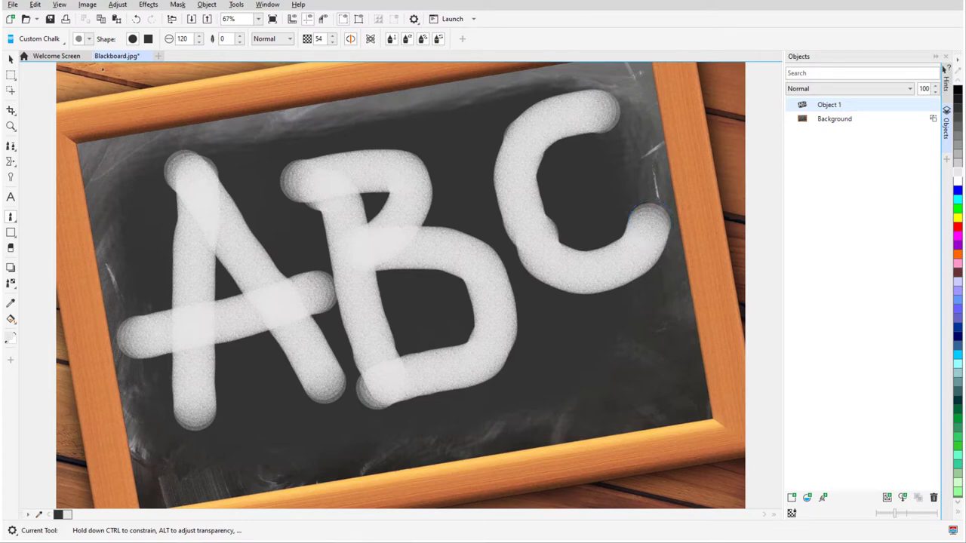
# Step: Review the Pen Settings page of the Corel PHOTO-PAINT options, leaving the settings as they are
pyautogui.click(236, 4)
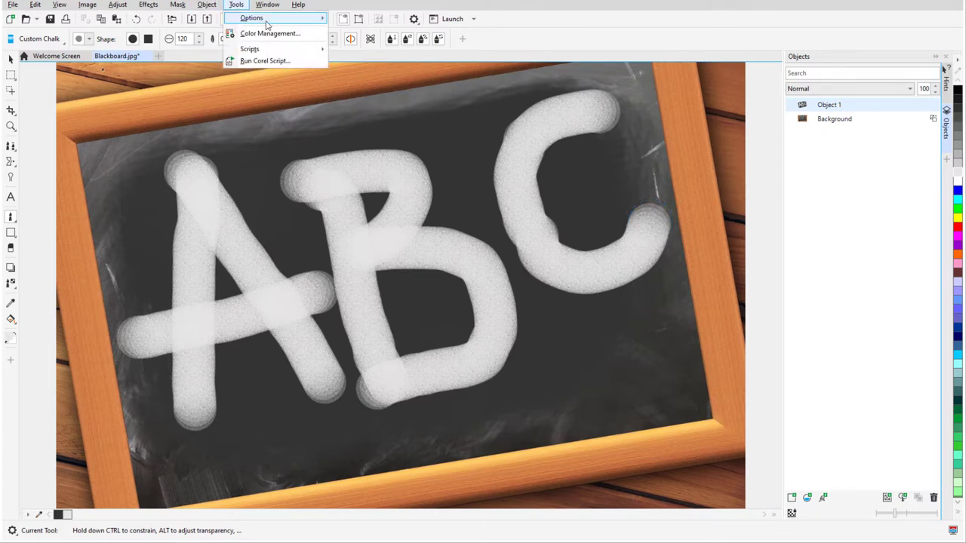
pyautogui.moveTo(304, 18)
pyautogui.click(379, 18)
pyautogui.click(293, 177)
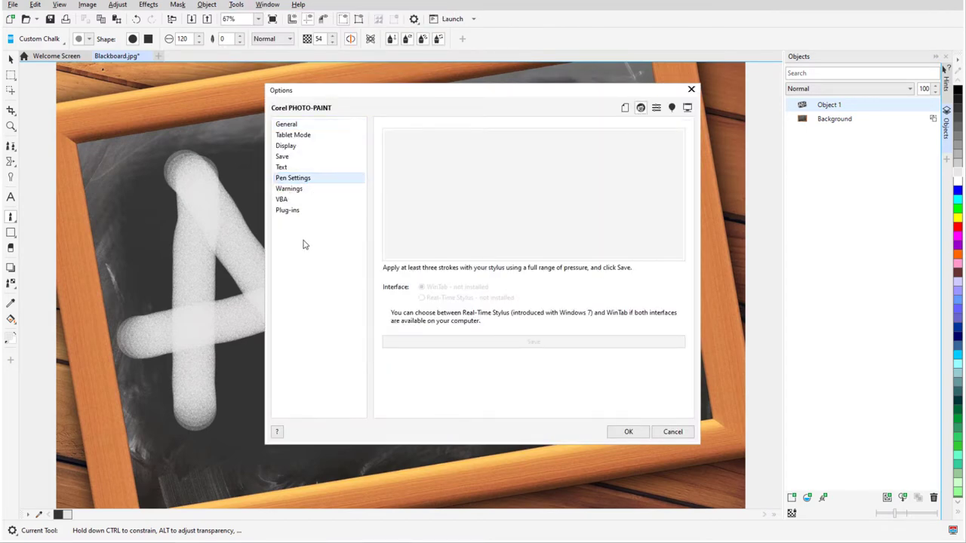
pyautogui.click(691, 91)
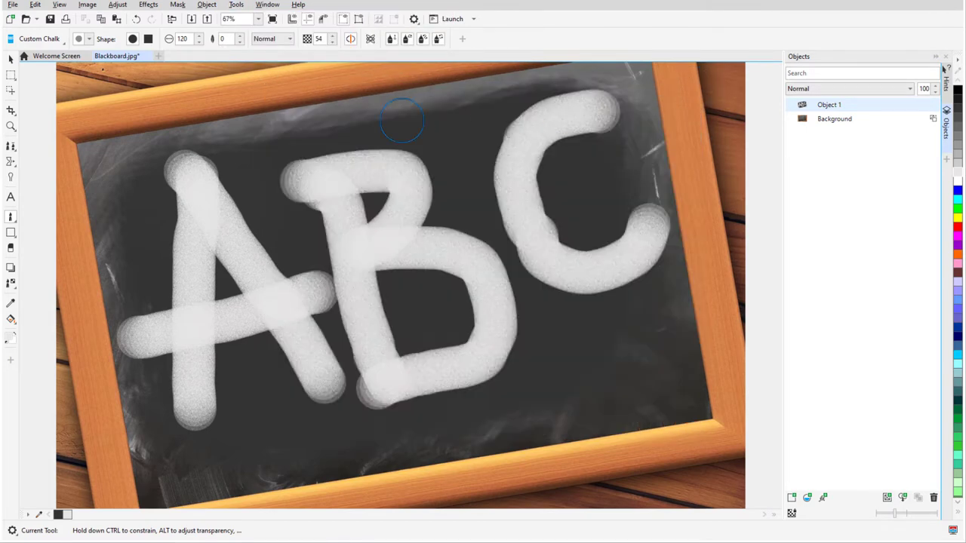
# Step: Brush over the ABC letters with the Medium Soft Bleed watercolor brush at size 112
pyautogui.click(39, 39)
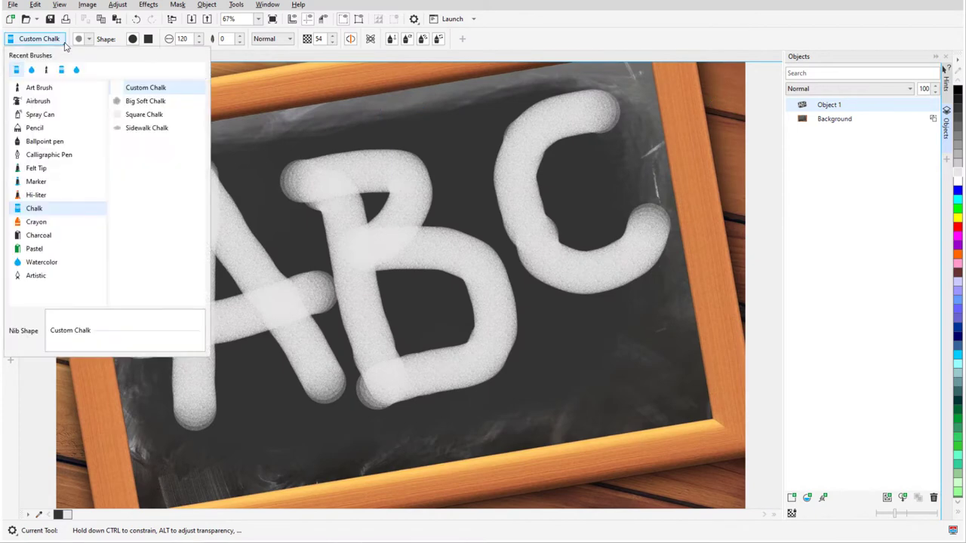
pyautogui.click(65, 265)
pyautogui.click(155, 291)
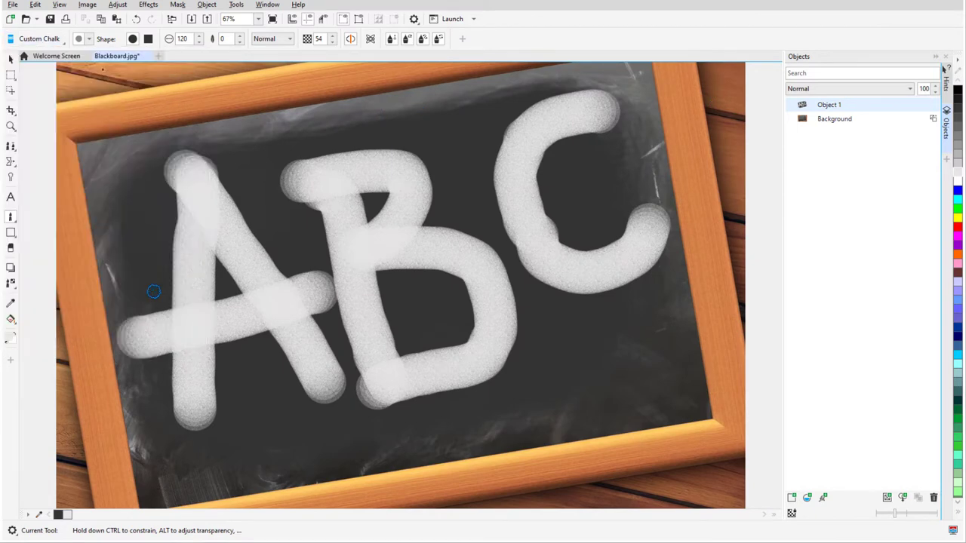
pyautogui.moveTo(167, 242)
pyautogui.mouseDown()
pyautogui.moveTo(179, 275)
pyautogui.moveTo(218, 227)
pyautogui.moveTo(269, 268)
pyautogui.moveTo(319, 380)
pyautogui.moveTo(382, 332)
pyautogui.moveTo(417, 223)
pyautogui.moveTo(424, 236)
pyautogui.moveTo(523, 193)
pyautogui.moveTo(505, 200)
pyautogui.moveTo(533, 244)
pyautogui.moveTo(583, 255)
pyautogui.moveTo(647, 232)
pyautogui.mouseUp()
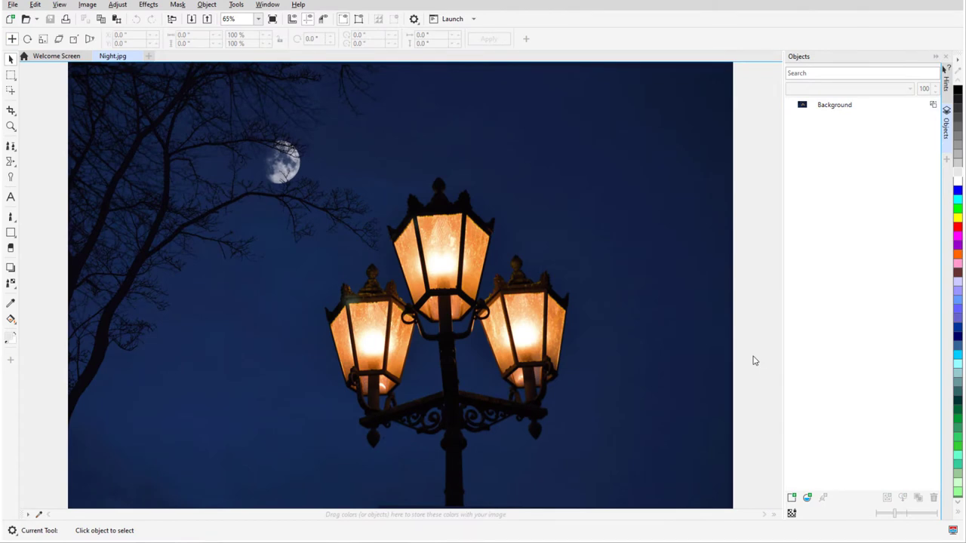
# Step: Create a new object in Night.jpg and set up the Soft Wide Cover airbrush at size 255 with transparency 56
pyautogui.click(792, 497)
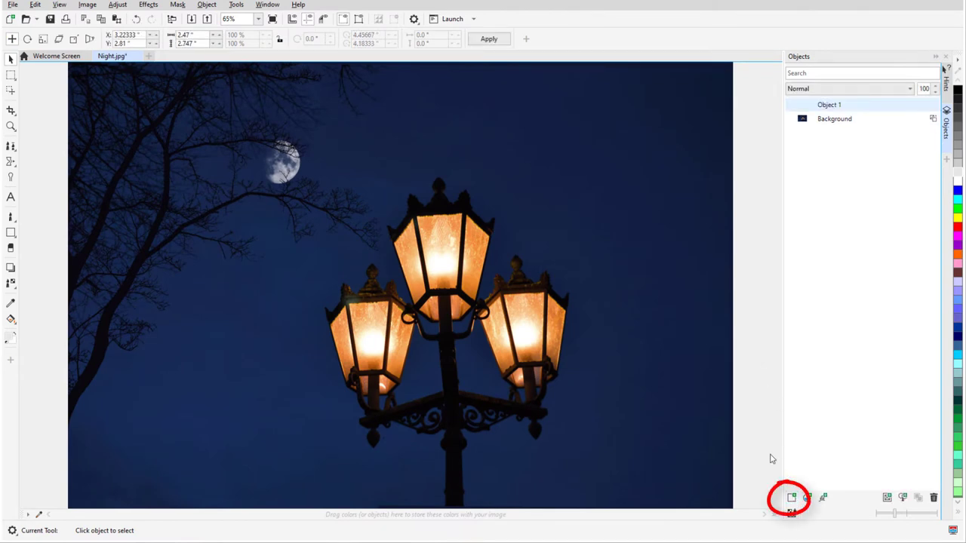
pyautogui.click(11, 218)
pyautogui.click(76, 39)
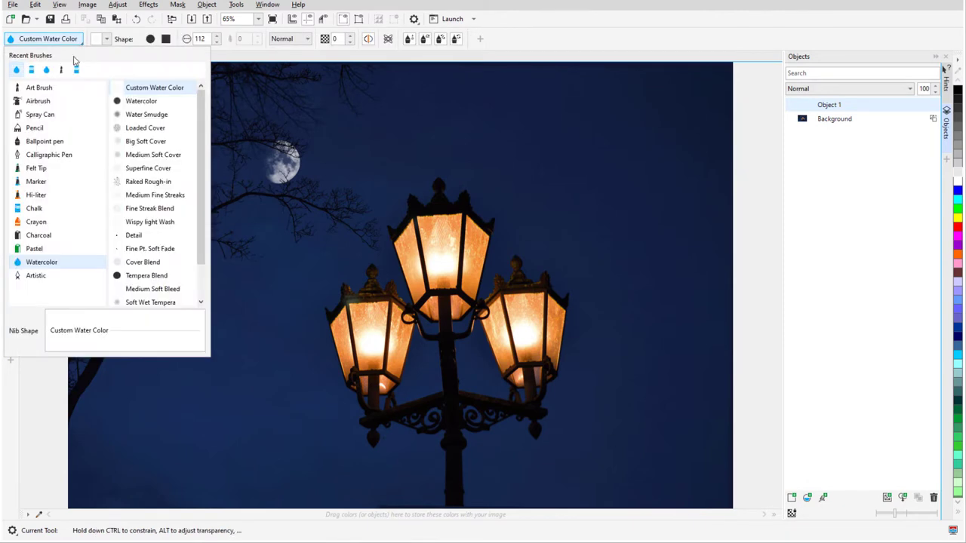
pyautogui.click(62, 101)
pyautogui.click(151, 155)
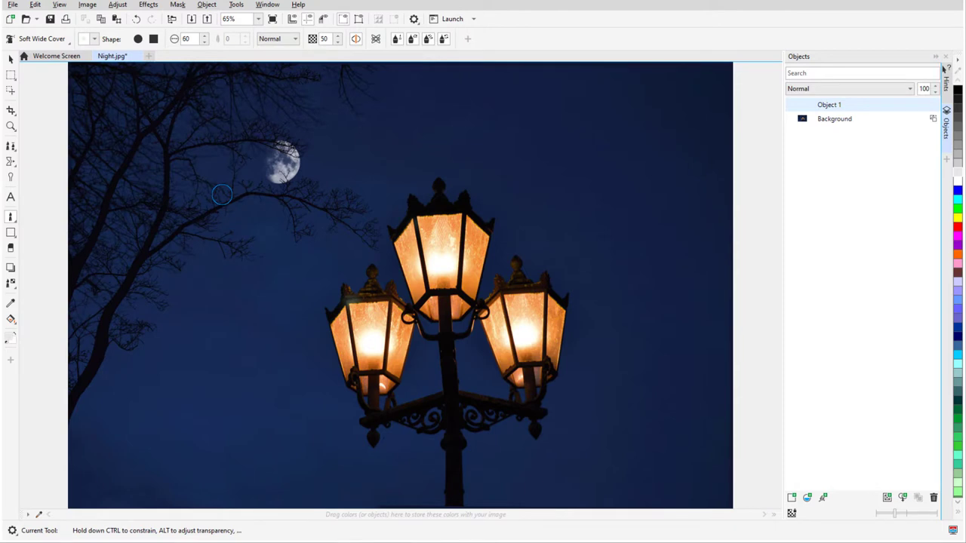
pyautogui.moveTo(221, 193); pyautogui.dragTo(235, 242)
pyautogui.press('alt')
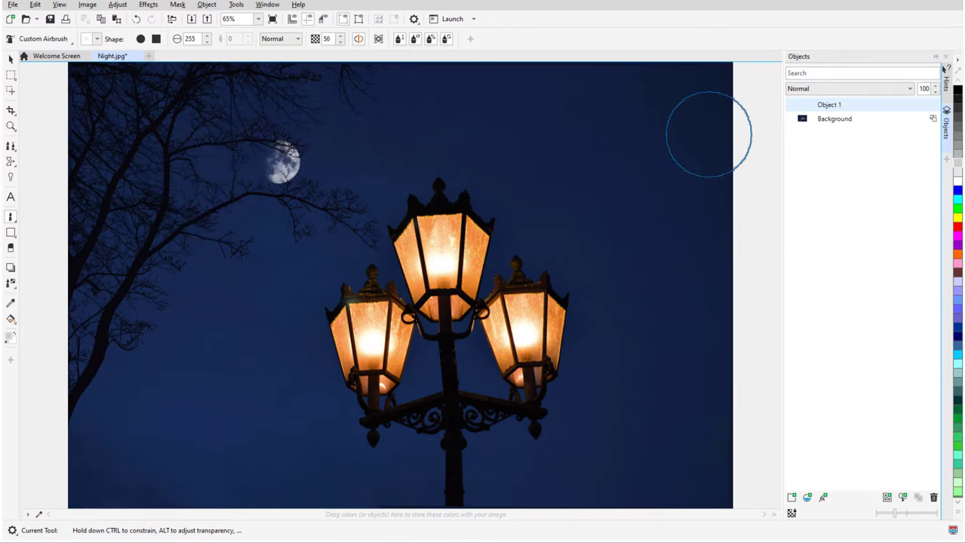
# Step: Airbrush light grey mist patches across the night sky, the tree and the area around the moon
pyautogui.moveTo(565, 104)
pyautogui.mouseDown()
pyautogui.moveTo(632, 103)
pyautogui.moveTo(656, 162)
pyautogui.mouseUp()
pyautogui.moveTo(146, 121)
pyautogui.mouseDown()
pyautogui.moveTo(140, 226)
pyautogui.moveTo(231, 270)
pyautogui.moveTo(202, 319)
pyautogui.moveTo(141, 374)
pyautogui.moveTo(246, 396)
pyautogui.mouseUp()
pyautogui.moveTo(225, 454); pyautogui.dragTo(398, 467)
pyautogui.moveTo(103, 456); pyautogui.dragTo(291, 293)
pyautogui.moveTo(490, 190)
pyautogui.mouseDown()
pyautogui.moveTo(641, 180)
pyautogui.moveTo(558, 414)
pyautogui.moveTo(571, 457)
pyautogui.moveTo(692, 399)
pyautogui.mouseUp()
pyautogui.moveTo(278, 162)
pyautogui.mouseDown()
pyautogui.moveTo(264, 153)
pyautogui.moveTo(295, 164)
pyautogui.mouseUp()
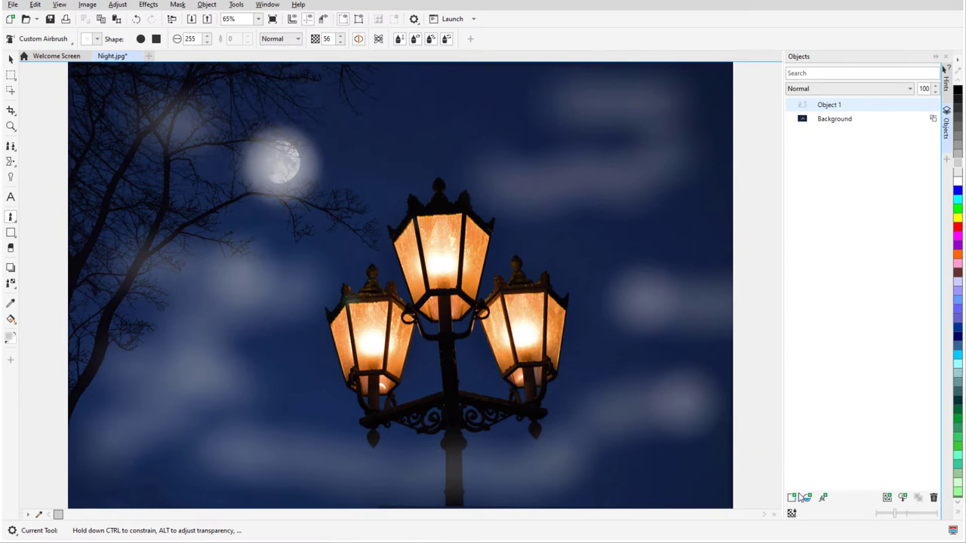
# Step: On another new object, airbrush a warm glow around the three lanterns using the orange sampled from the left lantern
pyautogui.click(792, 497)
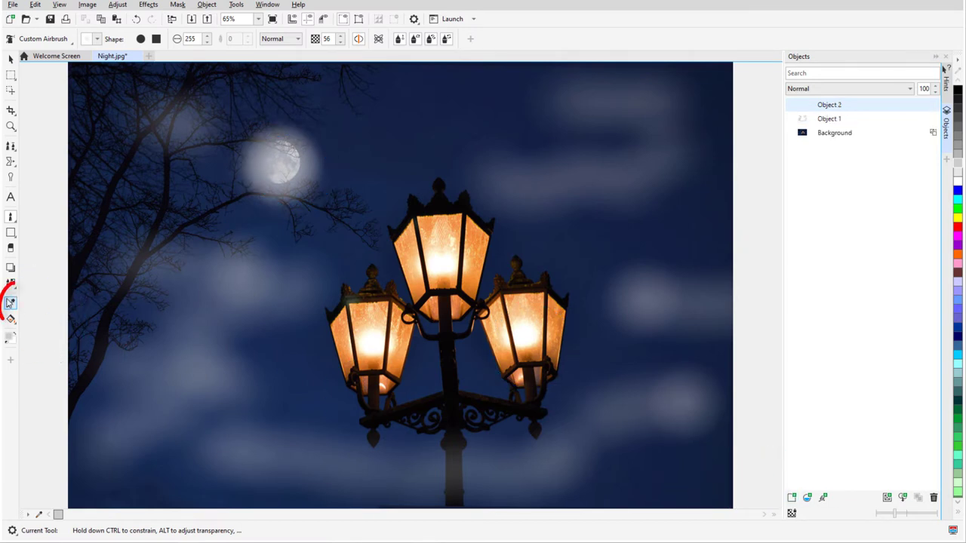
pyautogui.click(12, 306)
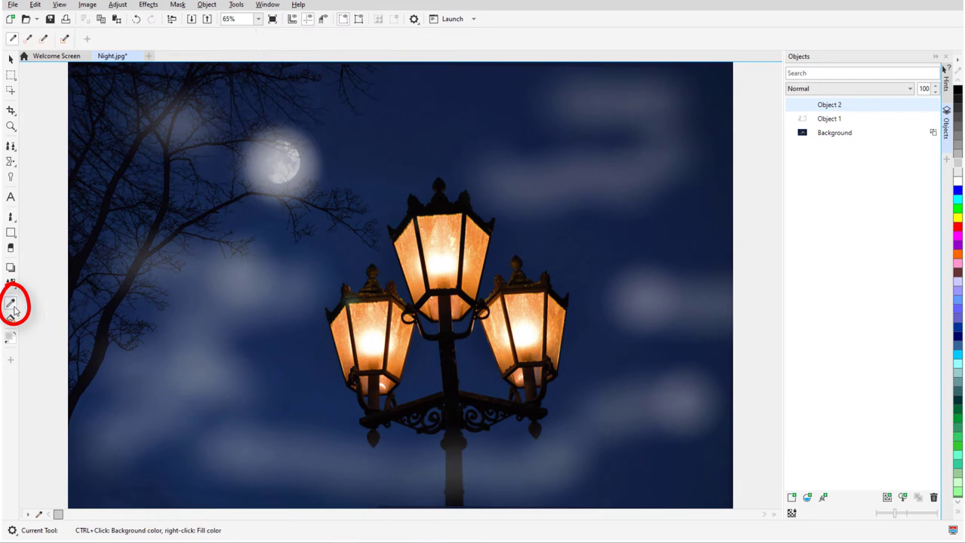
pyautogui.click(377, 319)
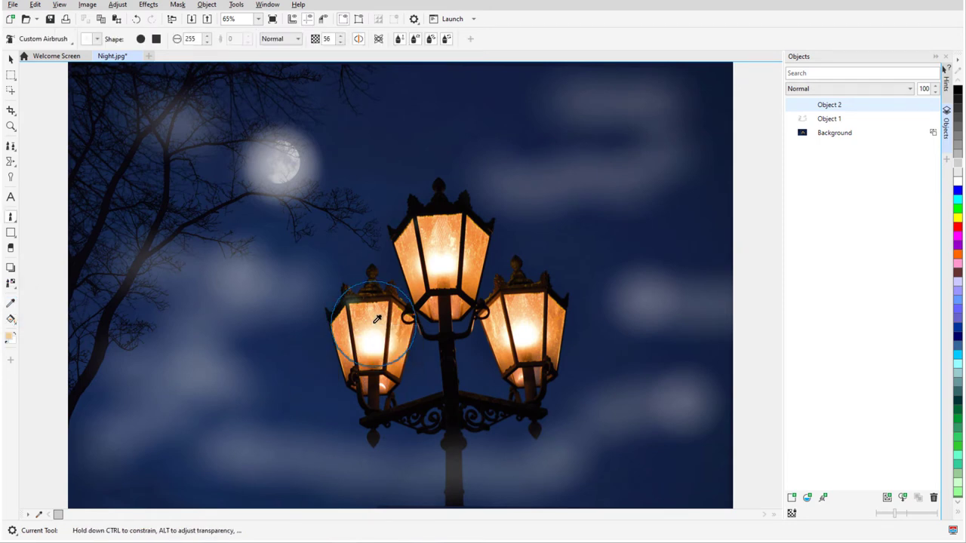
pyautogui.moveTo(377, 319)
pyautogui.mouseDown()
pyautogui.moveTo(328, 320)
pyautogui.moveTo(312, 289)
pyautogui.moveTo(319, 320)
pyautogui.moveTo(370, 260)
pyautogui.moveTo(398, 281)
pyautogui.moveTo(378, 216)
pyautogui.moveTo(431, 179)
pyautogui.moveTo(455, 177)
pyautogui.moveTo(492, 203)
pyautogui.moveTo(498, 283)
pyautogui.moveTo(496, 263)
pyautogui.moveTo(537, 262)
pyautogui.moveTo(561, 309)
pyautogui.moveTo(412, 335)
pyautogui.moveTo(317, 331)
pyautogui.moveTo(448, 225)
pyautogui.moveTo(399, 218)
pyautogui.moveTo(317, 262)
pyautogui.moveTo(205, 362)
pyautogui.mouseUp()
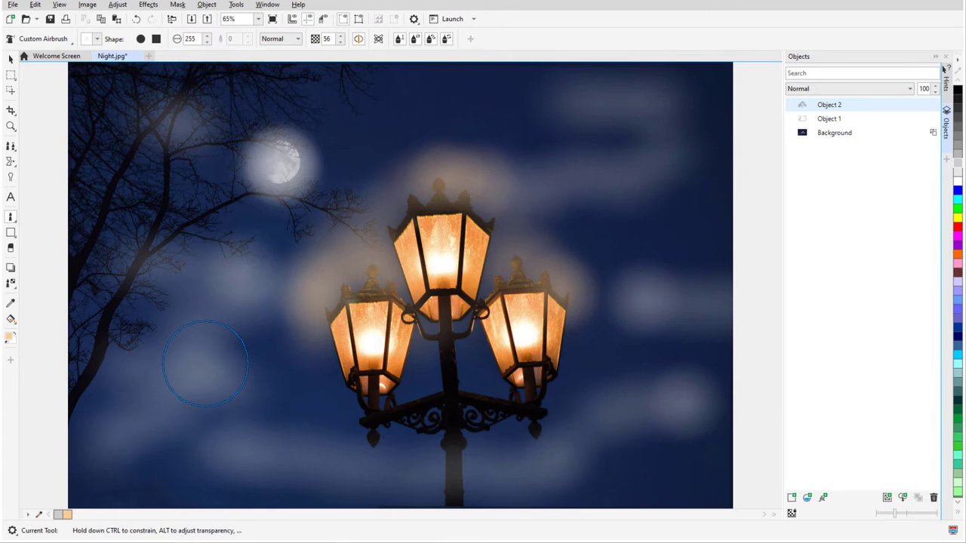
# Step: On Object 1, smear the mist patches across the sky into wispy clouds with the Smear tool at size 184 and pressure 50
pyautogui.click(828, 123)
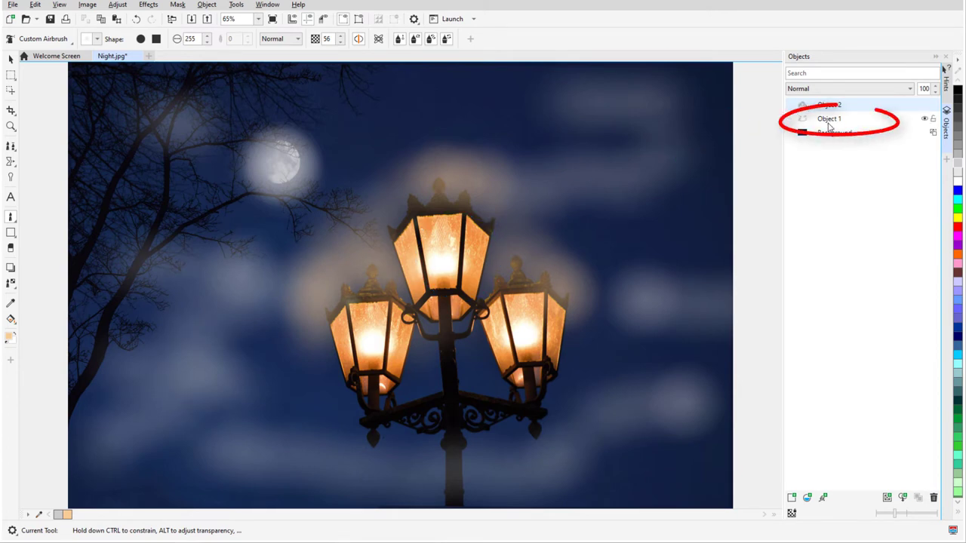
pyautogui.click(11, 161)
pyautogui.click(60, 164)
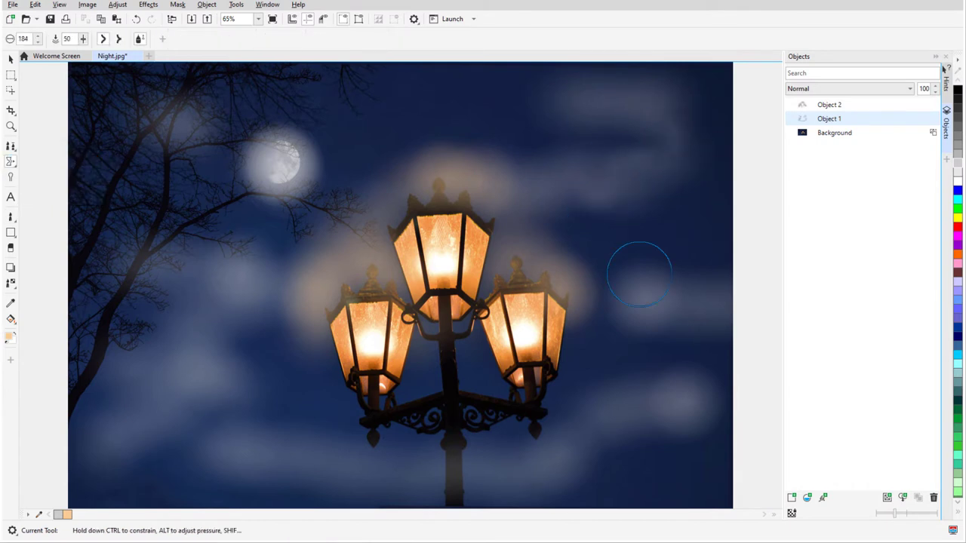
pyautogui.moveTo(640, 274); pyautogui.dragTo(709, 279)
pyautogui.moveTo(647, 457); pyautogui.dragTo(702, 443)
pyautogui.moveTo(121, 419)
pyautogui.mouseDown()
pyautogui.moveTo(211, 390)
pyautogui.moveTo(246, 362)
pyautogui.mouseUp()
pyautogui.moveTo(234, 456); pyautogui.dragTo(336, 441)
pyautogui.moveTo(220, 279); pyautogui.dragTo(360, 257)
pyautogui.moveTo(178, 113); pyautogui.dragTo(378, 70)
pyautogui.moveTo(574, 101)
pyautogui.mouseDown()
pyautogui.moveTo(638, 125)
pyautogui.moveTo(694, 86)
pyautogui.mouseUp()
# Step: On Object 2, twirl the orange glow around the three lanterns with the Twirl tool at size 184 and rate 50
pyautogui.click(828, 109)
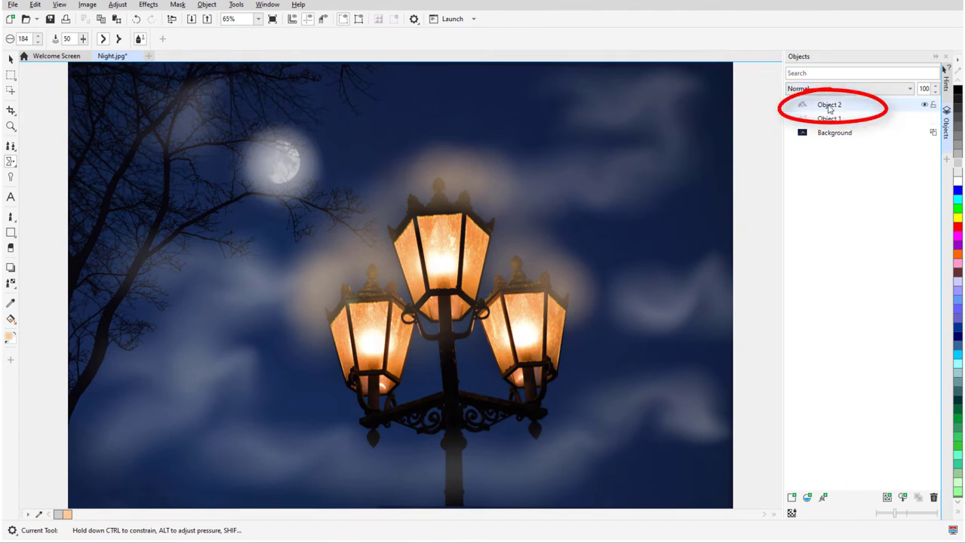
pyautogui.click(14, 163)
pyautogui.click(38, 174)
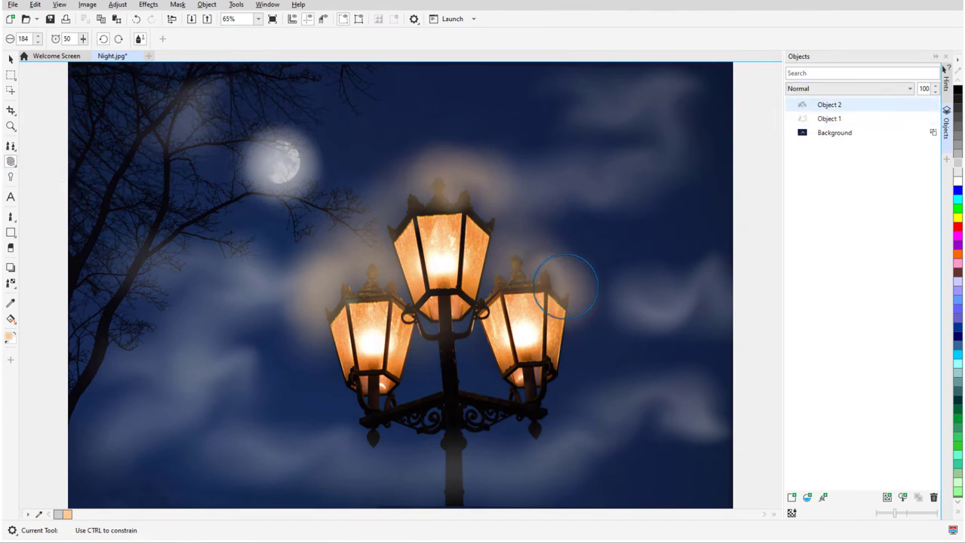
pyautogui.click(355, 261)
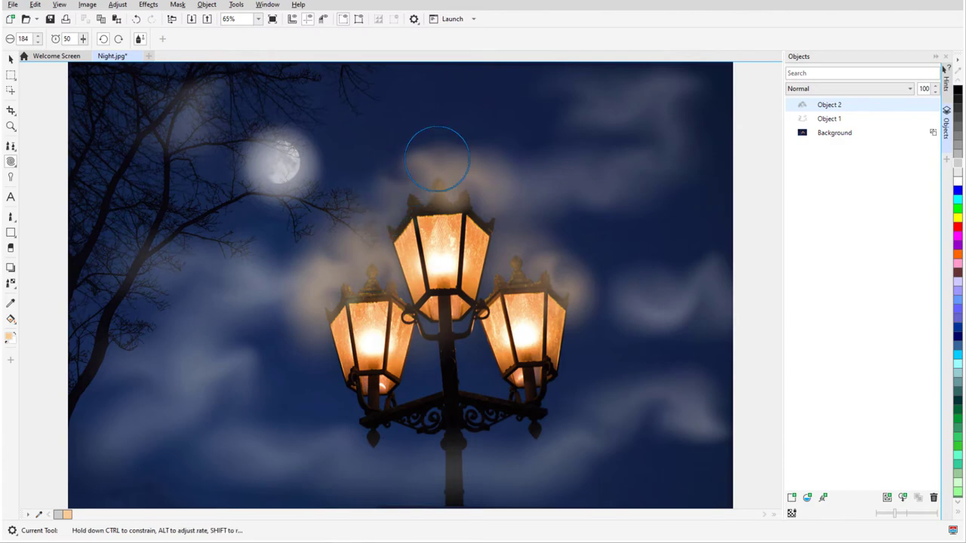
pyautogui.click(458, 166)
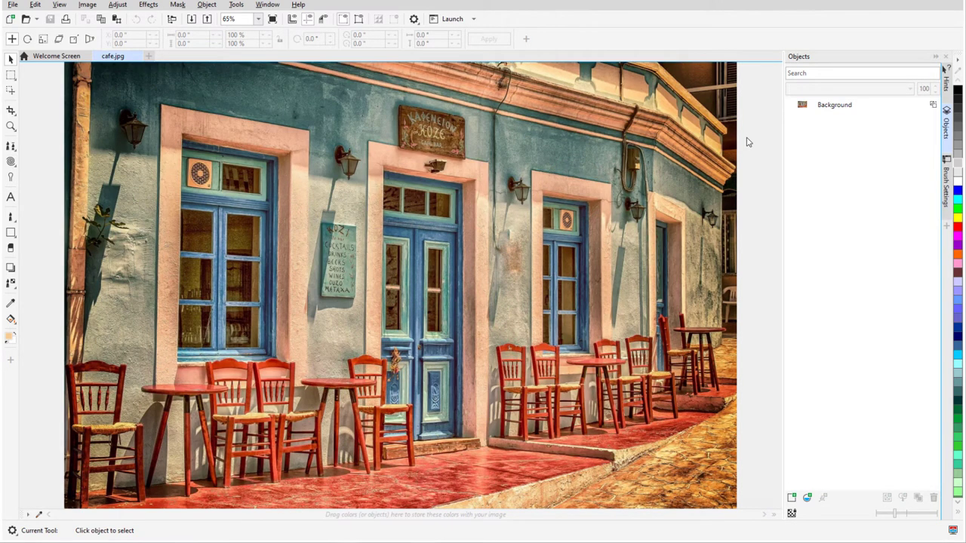
# Step: Add a Brightness/Contrast/Intensity lens over cafe.jpg and lower its brightness to darken the scene
pyautogui.click(212, 6)
pyautogui.moveTo(221, 20)
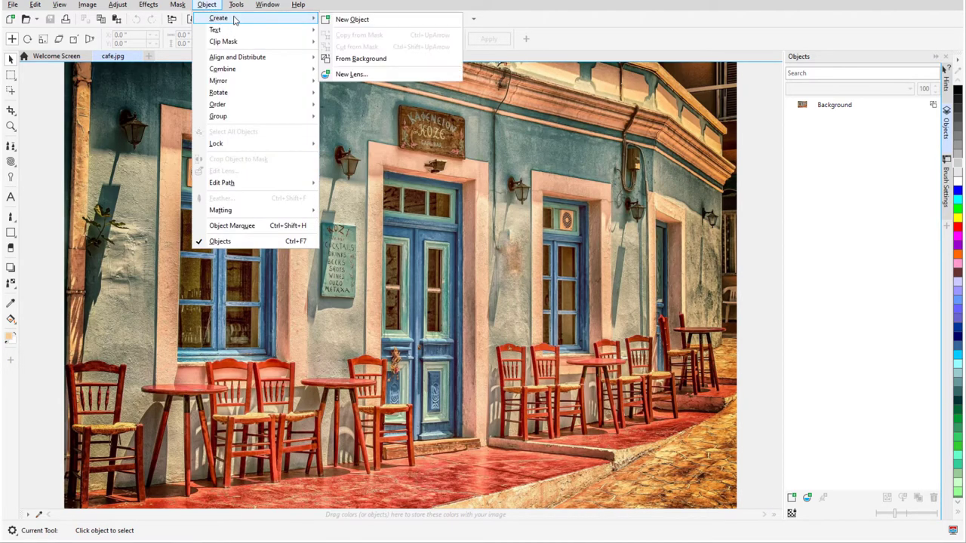
pyautogui.click(377, 75)
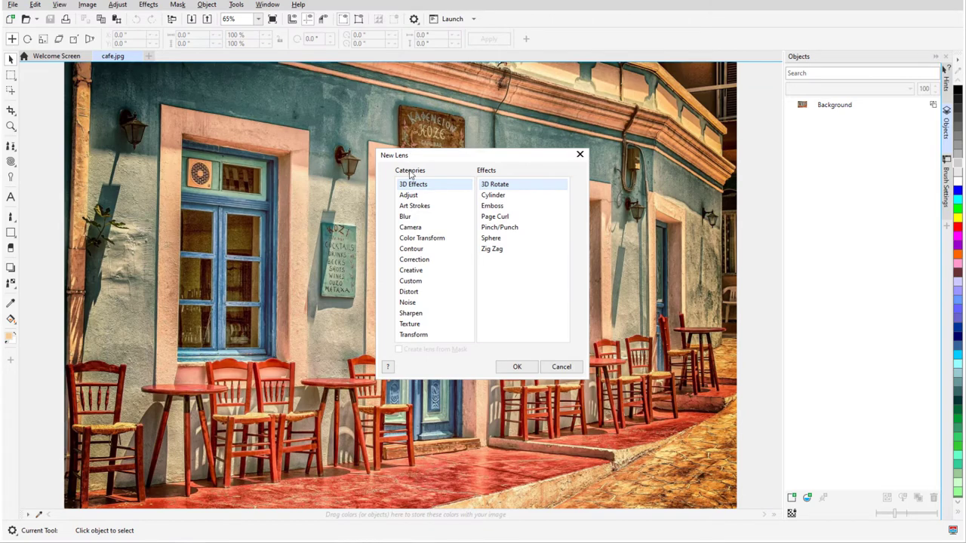
pyautogui.click(408, 195)
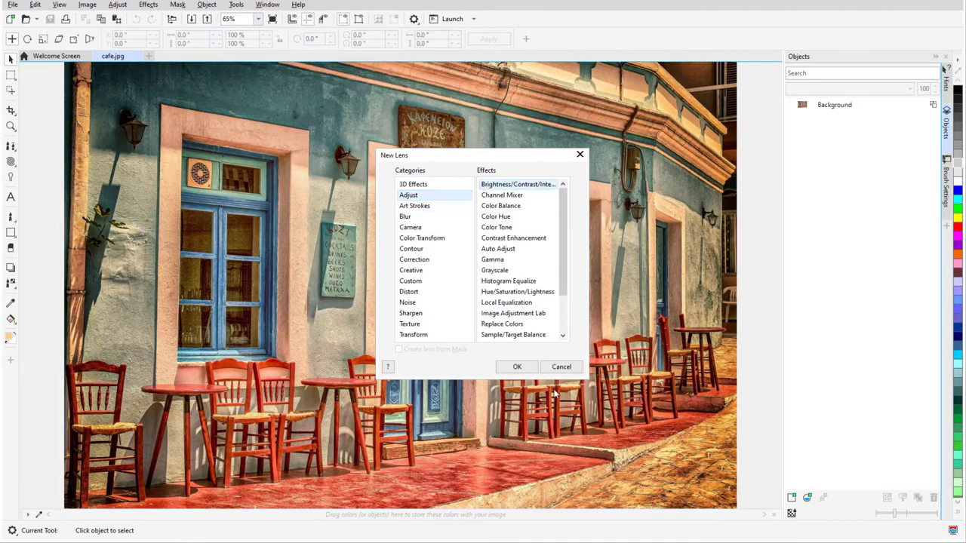
pyautogui.click(528, 367)
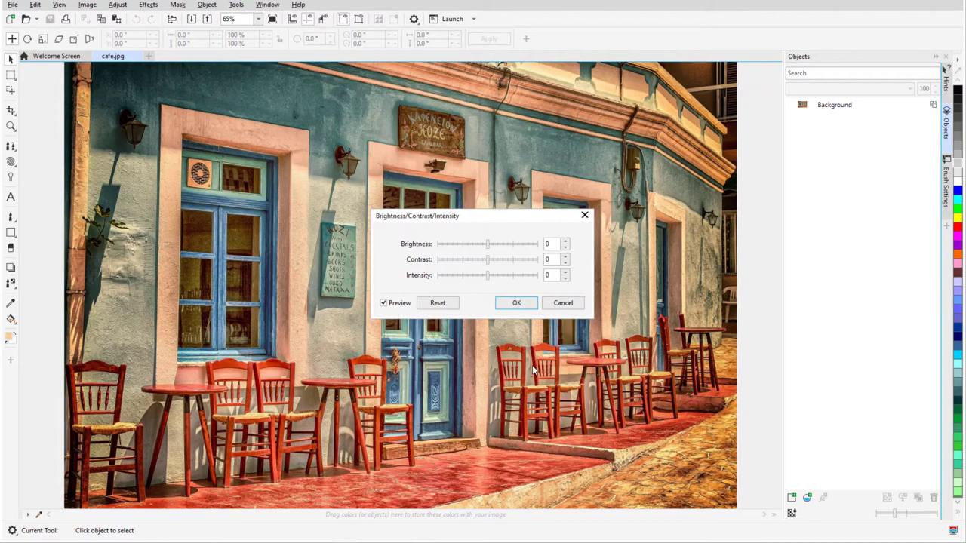
pyautogui.click(474, 245)
pyautogui.click(516, 304)
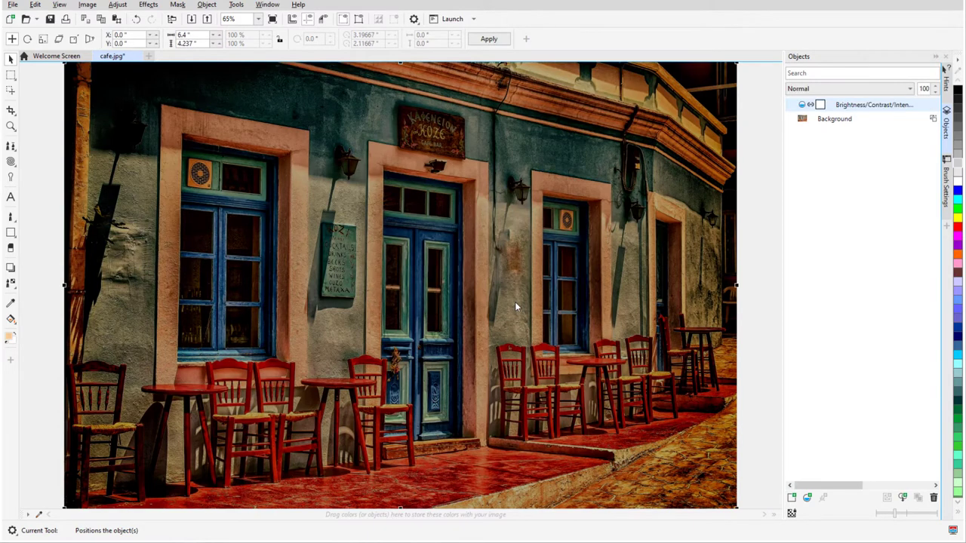
# Step: Create a new object above the lens and choose the speckled size 57 paint nib, flattening and tilting it into slanted dabs
pyautogui.click(792, 498)
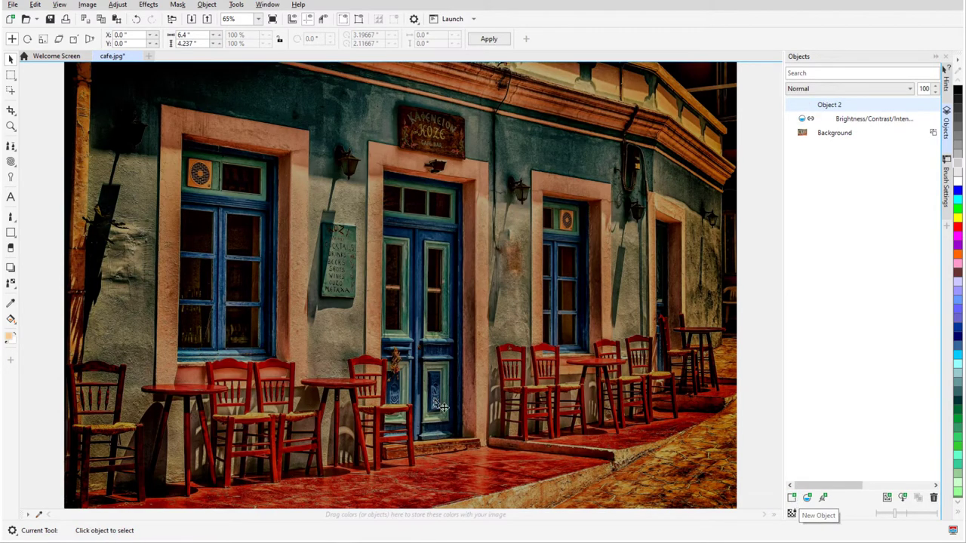
pyautogui.click(11, 217)
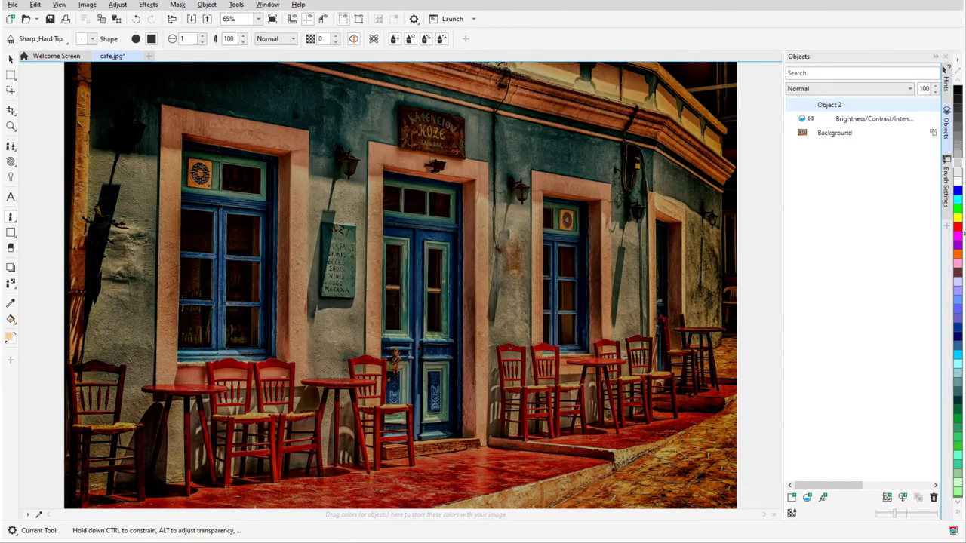
pyautogui.click(949, 194)
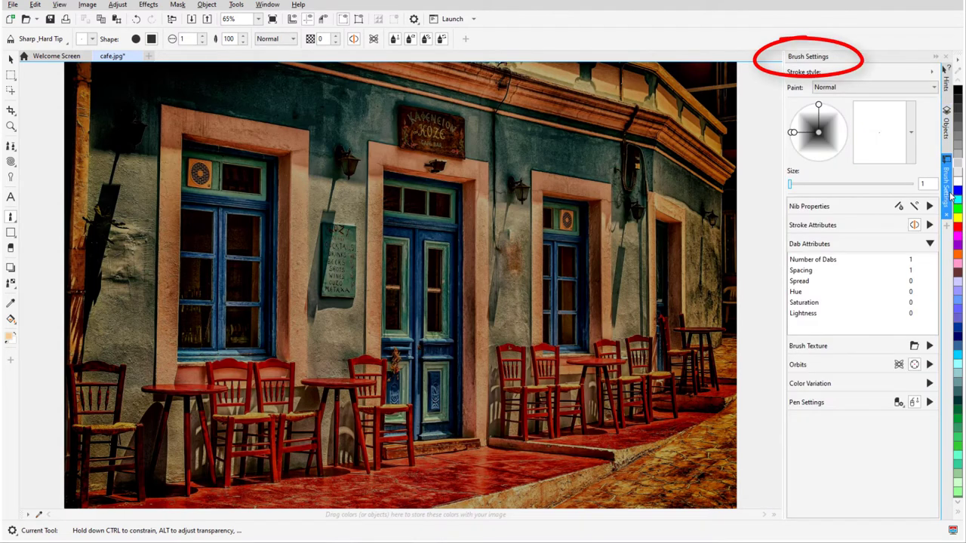
pyautogui.click(910, 137)
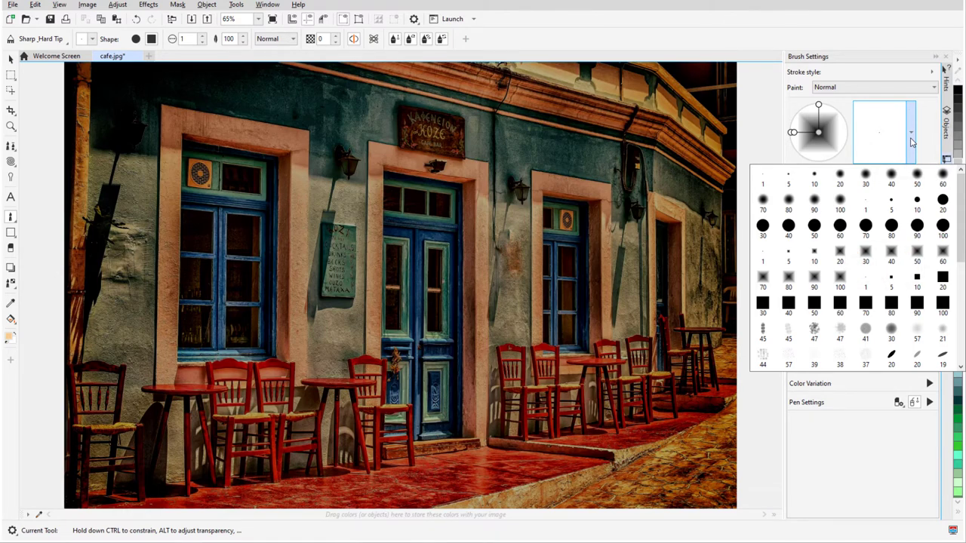
pyautogui.click(789, 363)
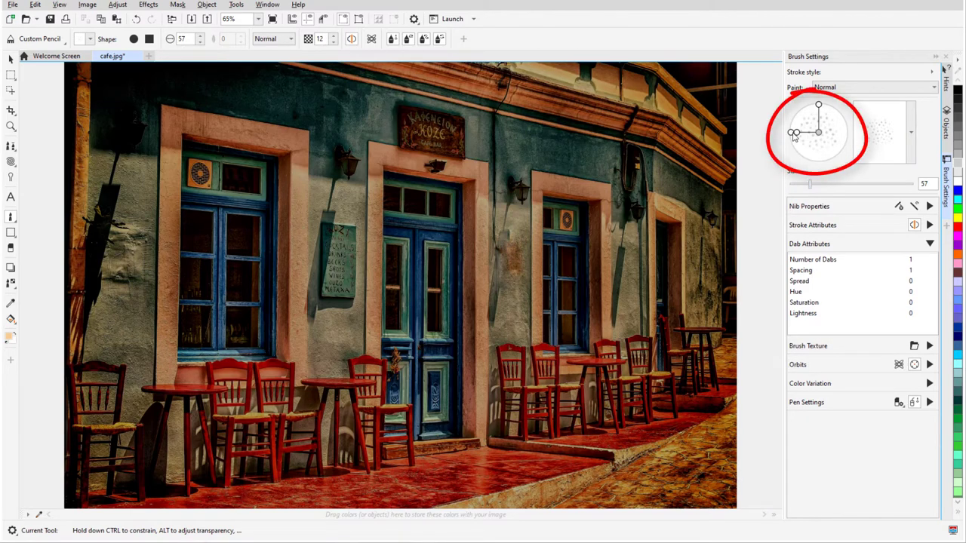
pyautogui.moveTo(792, 134); pyautogui.dragTo(811, 156)
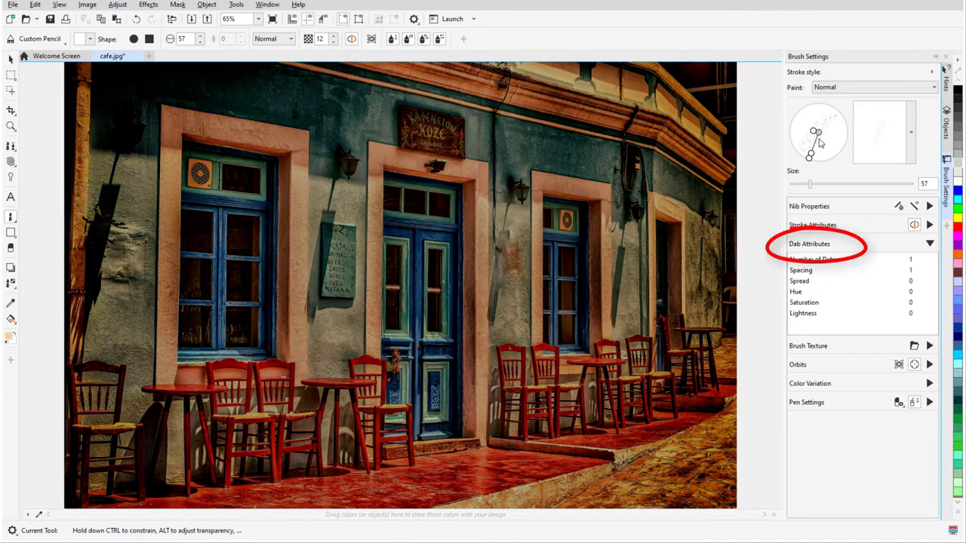
# Step: Set 16 dabs, spread 433 and nib size 387, adjust the transparency, and paint slanted streaks across the cafe photo
pyautogui.click(912, 260)
pyautogui.moveTo(931, 260)
pyautogui.mouseDown()
pyautogui.moveTo(932, 273)
pyautogui.moveTo(947, 275)
pyautogui.moveTo(937, 293)
pyautogui.mouseUp()
pyautogui.keyDown('shift'); pyautogui.moveTo(634, 194); pyautogui.dragTo(626, 268); pyautogui.keyUp('shift')
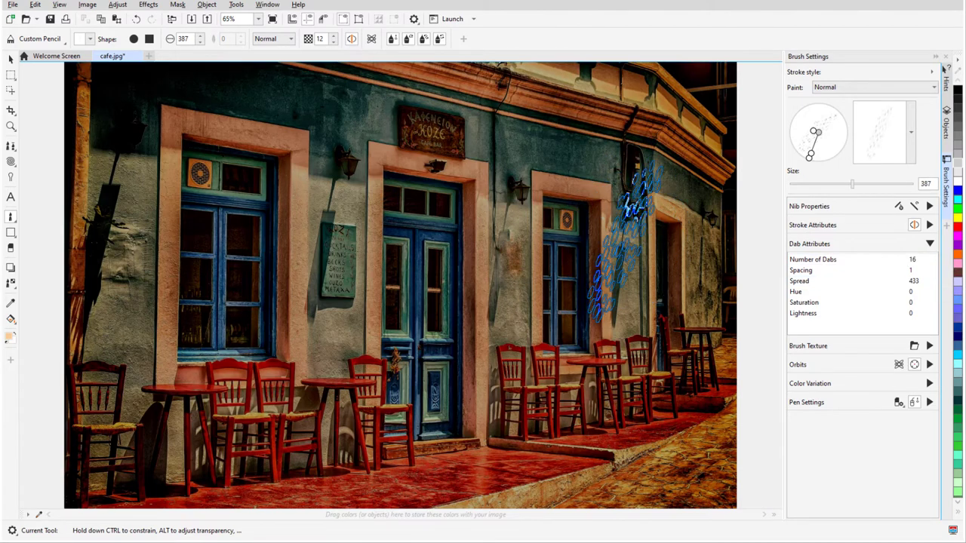
pyautogui.click(318, 40)
pyautogui.moveTo(107, 135)
pyautogui.mouseDown()
pyautogui.moveTo(261, 129)
pyautogui.moveTo(498, 171)
pyautogui.moveTo(603, 159)
pyautogui.moveTo(694, 234)
pyautogui.mouseUp()
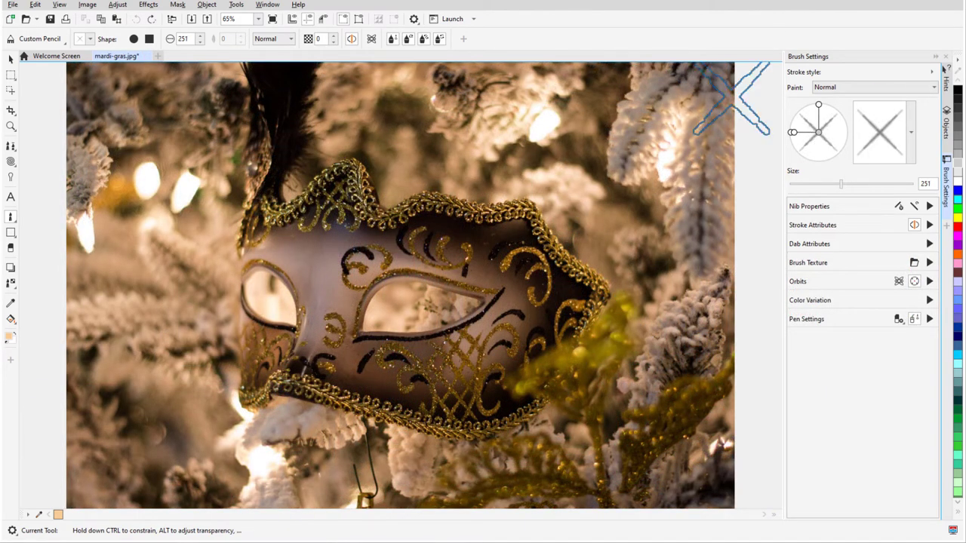
# Step: In mardi-gras.jpg, stamp X-shaped sparkles around the mask and branches with the size 251 cross nib
pyautogui.click(519, 216)
pyautogui.click(202, 285)
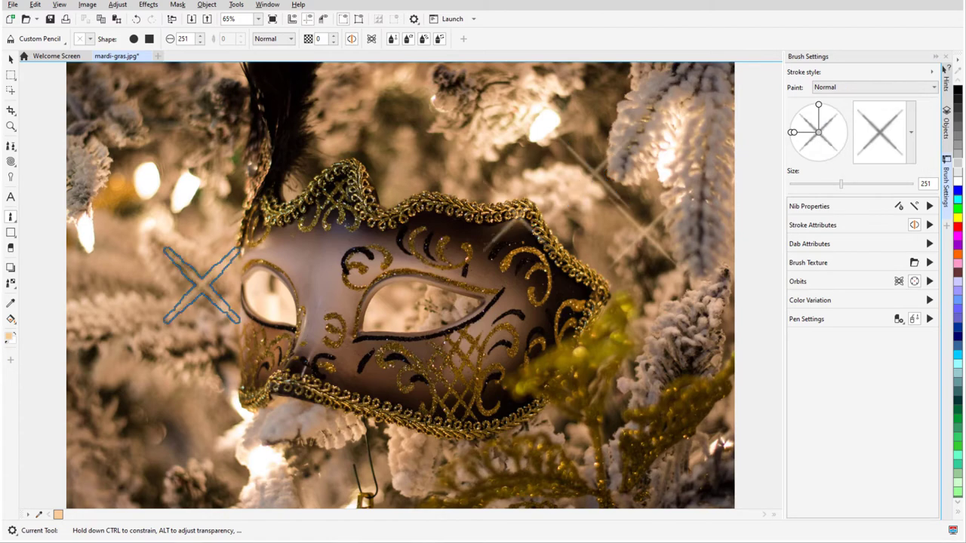
pyautogui.click(183, 352)
pyautogui.click(242, 404)
pyautogui.click(321, 435)
pyautogui.click(312, 196)
pyautogui.click(241, 152)
pyautogui.moveTo(575, 381)
pyautogui.mouseDown()
pyautogui.moveTo(591, 448)
pyautogui.moveTo(656, 445)
pyautogui.mouseUp()
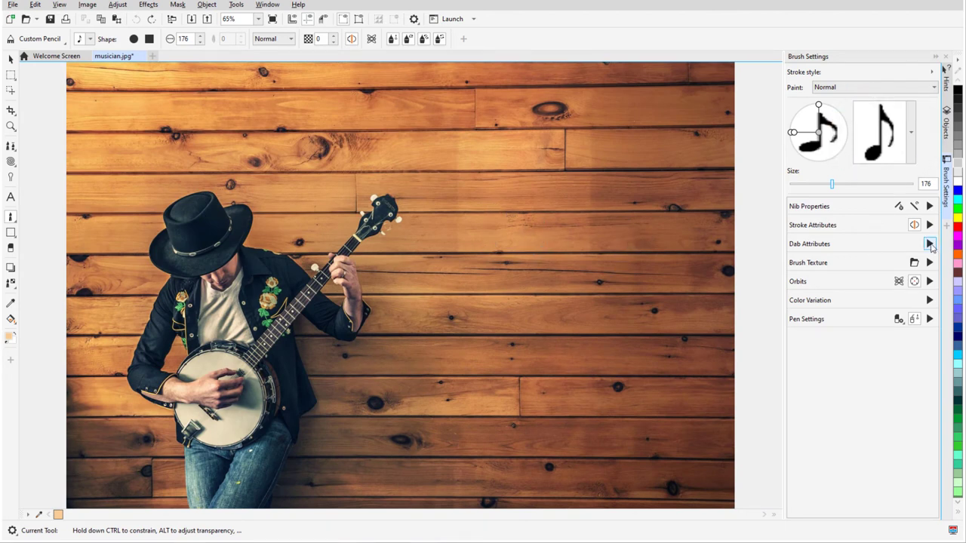
# Step: In musician.jpg, set the music-note brush to spacing 79 and fade out 69, and choose cyan as the paint color
pyautogui.click(929, 244)
pyautogui.click(932, 272)
pyautogui.moveTo(920, 284); pyautogui.dragTo(917, 284)
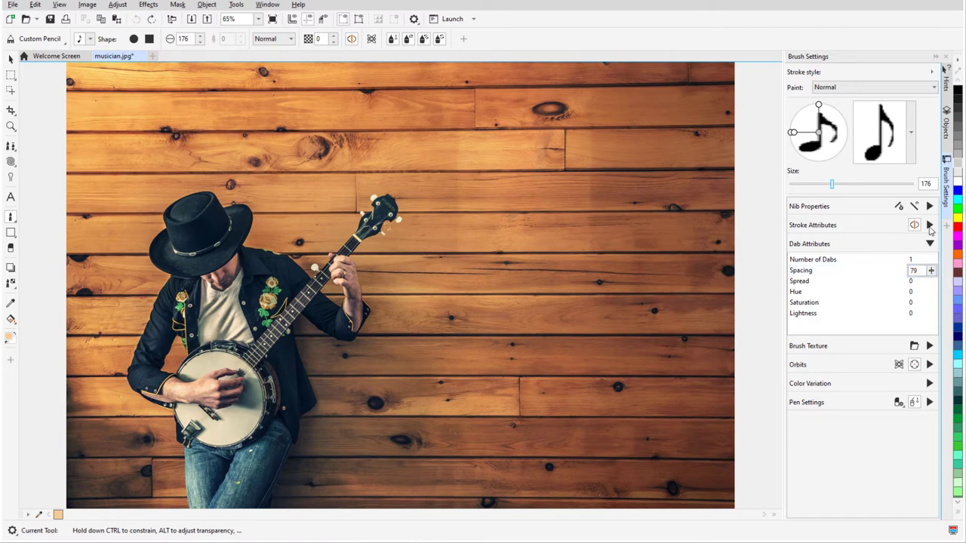
pyautogui.click(929, 225)
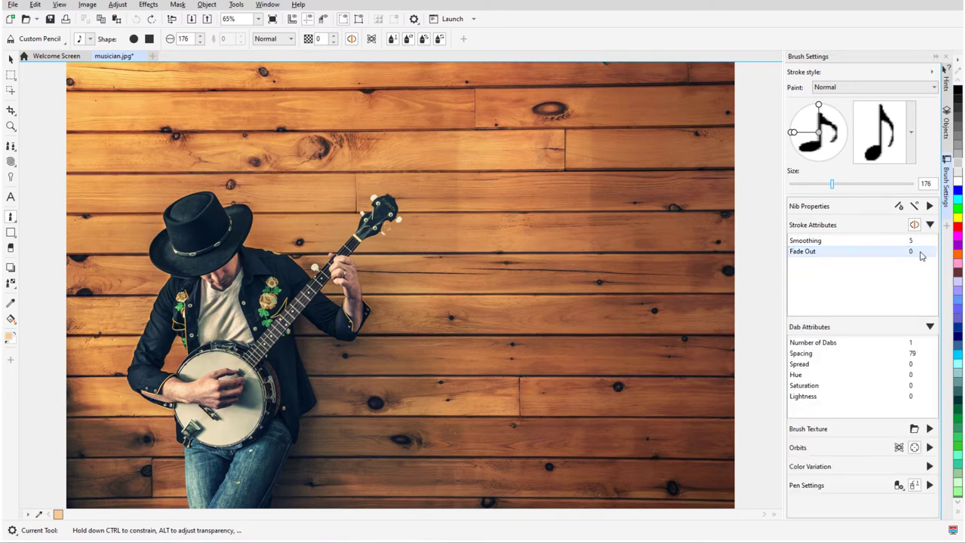
pyautogui.click(920, 253)
pyautogui.moveTo(931, 253); pyautogui.dragTo(940, 264)
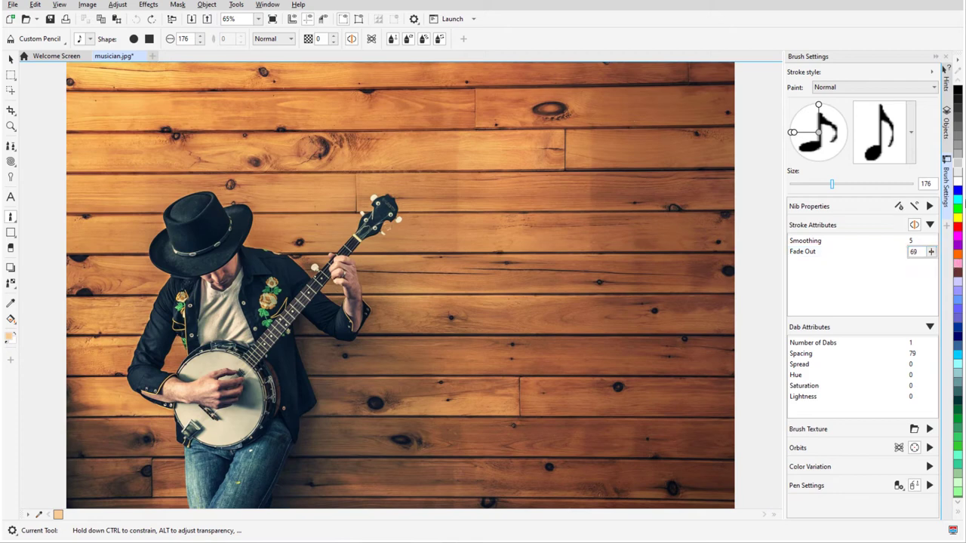
pyautogui.click(957, 198)
# Step: Try a trail of cyan music notes from the banjo neck across the wall in Normal paint mode, and undo it
pyautogui.click(388, 257)
pyautogui.moveTo(417, 241)
pyautogui.mouseDown()
pyautogui.moveTo(433, 188)
pyautogui.moveTo(478, 179)
pyautogui.moveTo(524, 206)
pyautogui.moveTo(568, 181)
pyautogui.moveTo(611, 135)
pyautogui.moveTo(667, 140)
pyautogui.moveTo(708, 177)
pyautogui.moveTo(735, 166)
pyautogui.mouseUp()
pyautogui.hotkey('ctrl', 'z')
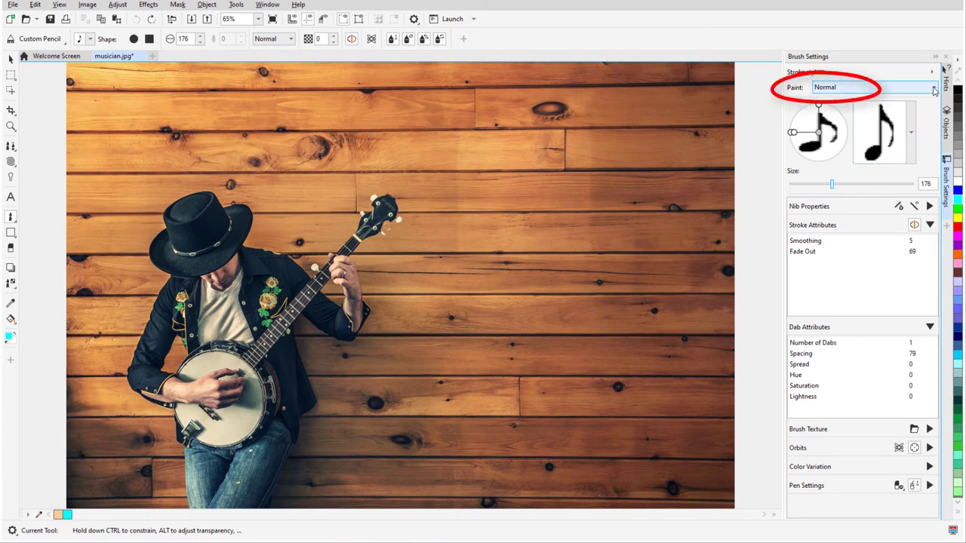
# Step: Try music-note trails beside the banjo neck in two other paint modes, undoing each stroke
pyautogui.click(933, 88)
pyautogui.click(837, 134)
pyautogui.moveTo(377, 253)
pyautogui.mouseDown()
pyautogui.moveTo(413, 243)
pyautogui.moveTo(438, 197)
pyautogui.moveTo(491, 218)
pyautogui.moveTo(544, 217)
pyautogui.moveTo(578, 163)
pyautogui.moveTo(661, 154)
pyautogui.moveTo(701, 117)
pyautogui.mouseUp()
pyautogui.hotkey('ctrl', 'z')
pyautogui.click(933, 88)
pyautogui.click(824, 153)
pyautogui.moveTo(378, 256)
pyautogui.mouseDown()
pyautogui.moveTo(416, 222)
pyautogui.moveTo(528, 168)
pyautogui.moveTo(688, 198)
pyautogui.mouseUp()
pyautogui.hotkey('ctrl', 'z')
# Step: Switch to another paint mode and paint a music-note trail rising from the banjo neck to the wall's upper right corner
pyautogui.click(933, 87)
pyautogui.click(905, 186)
pyautogui.moveTo(386, 240)
pyautogui.mouseDown()
pyautogui.moveTo(422, 195)
pyautogui.moveTo(467, 213)
pyautogui.moveTo(499, 172)
pyautogui.moveTo(550, 147)
pyautogui.moveTo(601, 162)
pyautogui.moveTo(658, 98)
pyautogui.moveTo(706, 87)
pyautogui.moveTo(751, 98)
pyautogui.mouseUp()
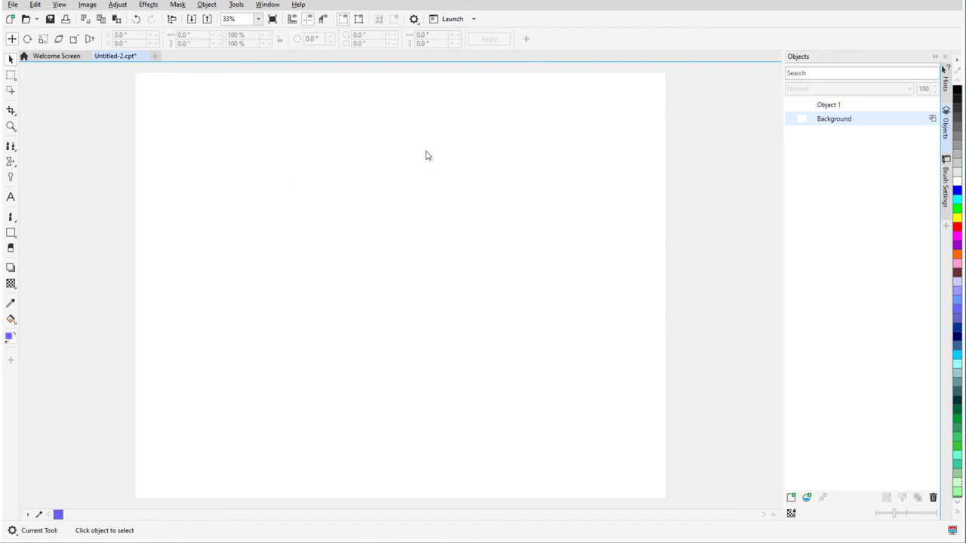
# Step: On Object 1 of Untitled-2.cpt, stamp seven overlapping violet-blue circles into a flower shape with the size 421 Custom Pencil
pyautogui.click(867, 107)
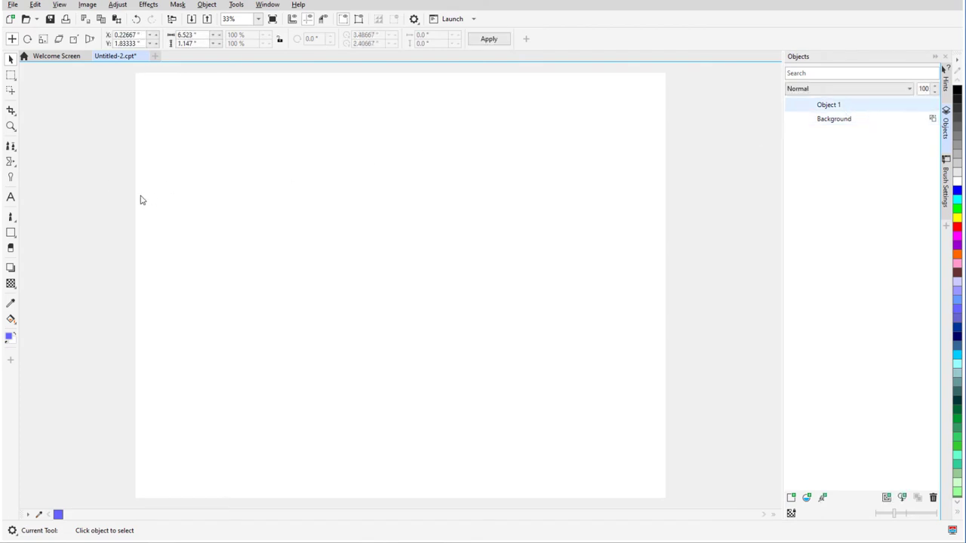
pyautogui.click(11, 217)
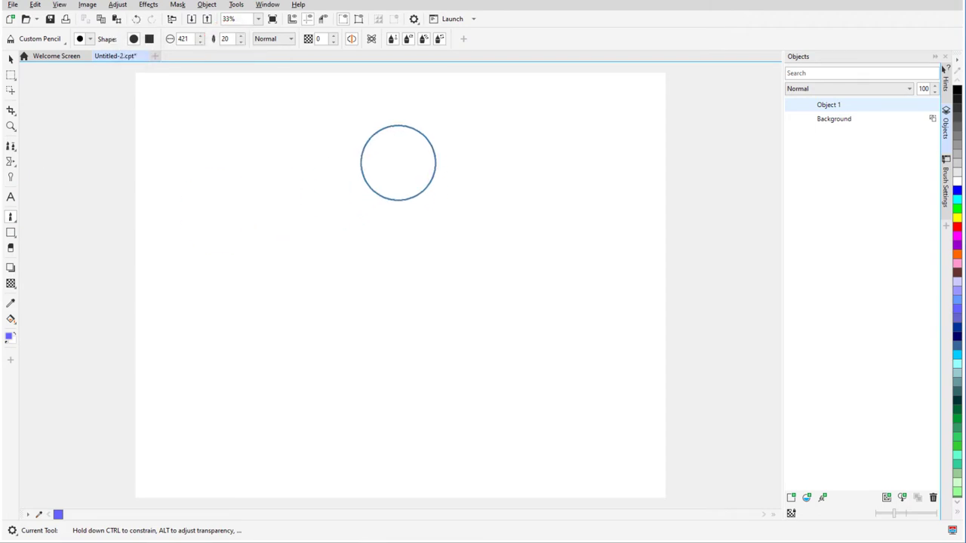
pyautogui.click(399, 161)
pyautogui.click(399, 221)
pyautogui.click(402, 287)
pyautogui.click(445, 194)
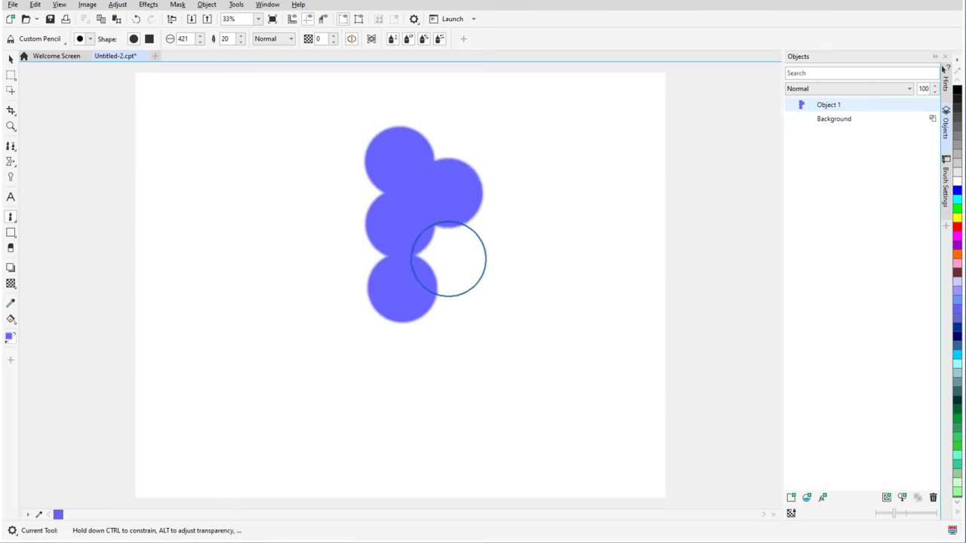
pyautogui.click(442, 255)
pyautogui.click(360, 202)
pyautogui.click(358, 262)
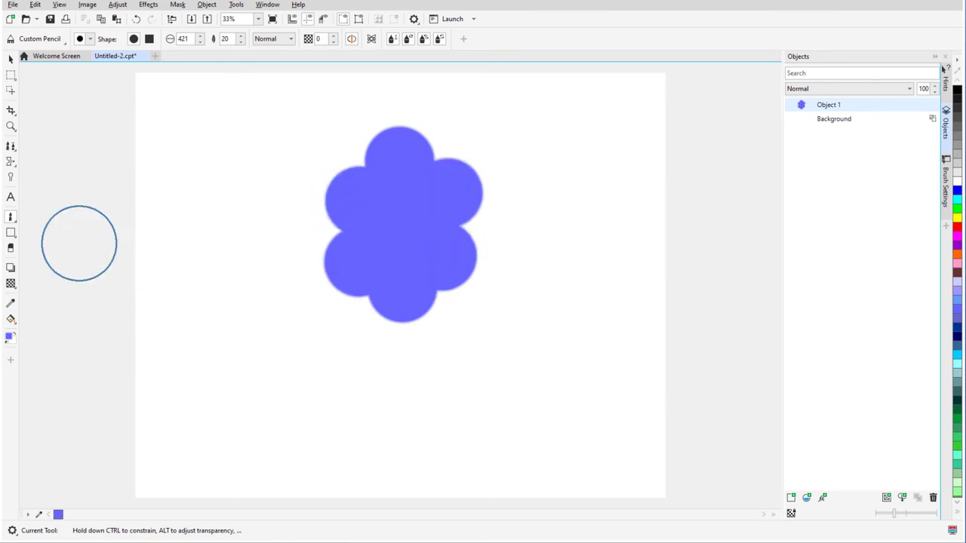
# Step: Erase three curved lines crossing at the flower's center with the size 90 Eraser to separate six petals
pyautogui.click(11, 247)
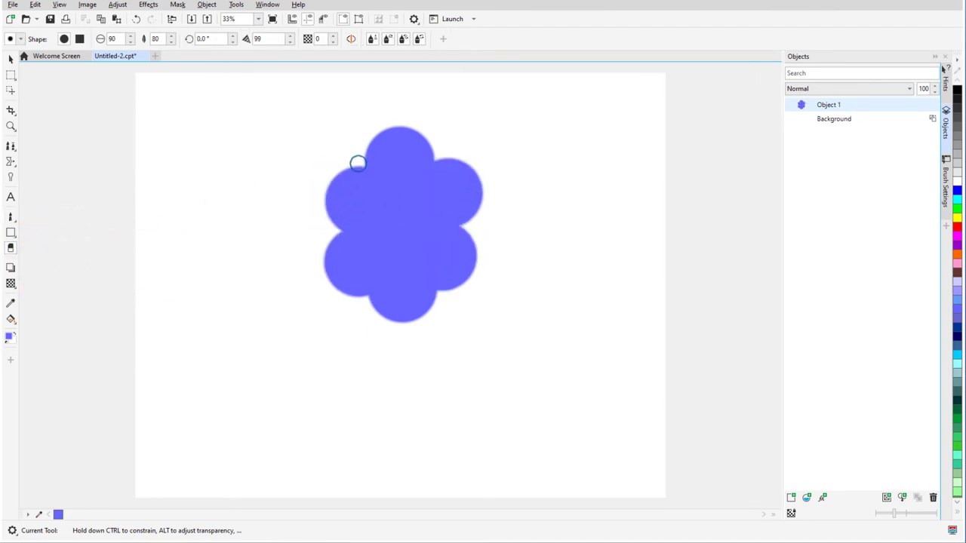
pyautogui.moveTo(365, 161)
pyautogui.mouseDown()
pyautogui.moveTo(414, 230)
pyautogui.moveTo(441, 290)
pyautogui.mouseUp()
pyautogui.moveTo(367, 299); pyautogui.dragTo(396, 236)
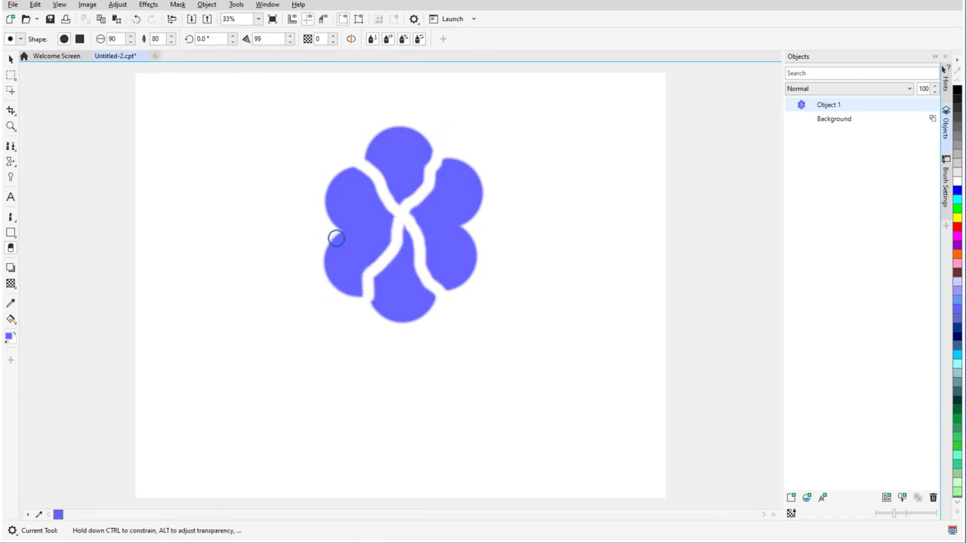
pyautogui.moveTo(334, 221)
pyautogui.mouseDown()
pyautogui.moveTo(409, 213)
pyautogui.moveTo(483, 219)
pyautogui.mouseUp()
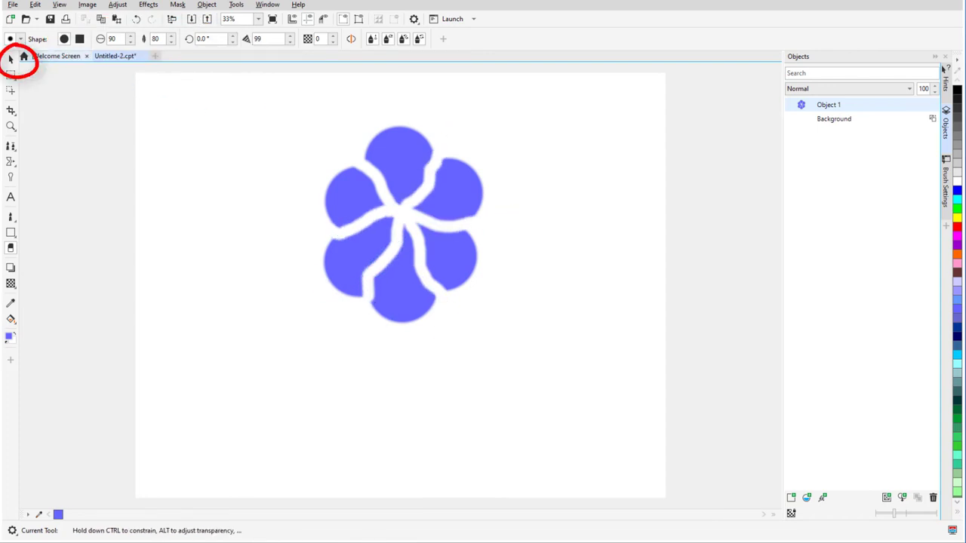
# Step: Create a mask from the six-petal flower on Object 1
pyautogui.click(11, 60)
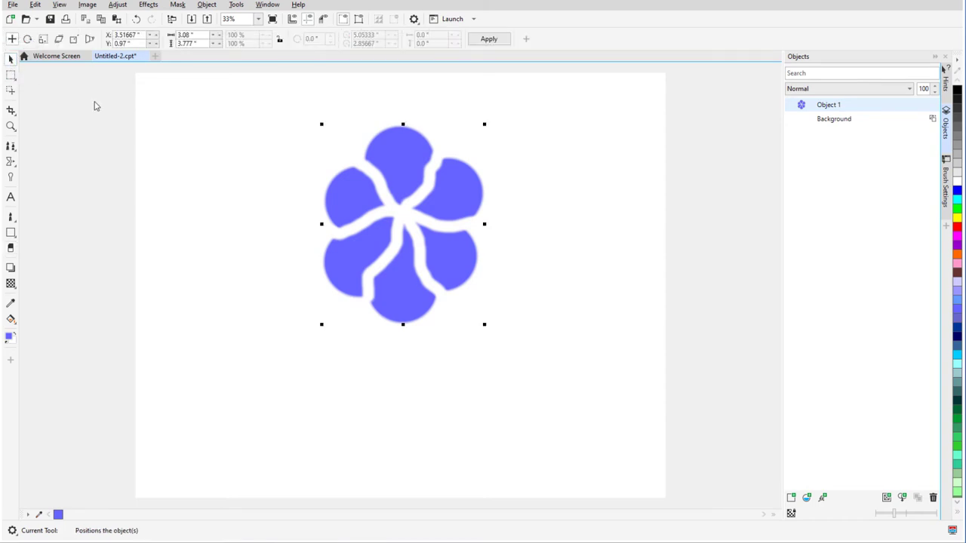
pyautogui.click(178, 5)
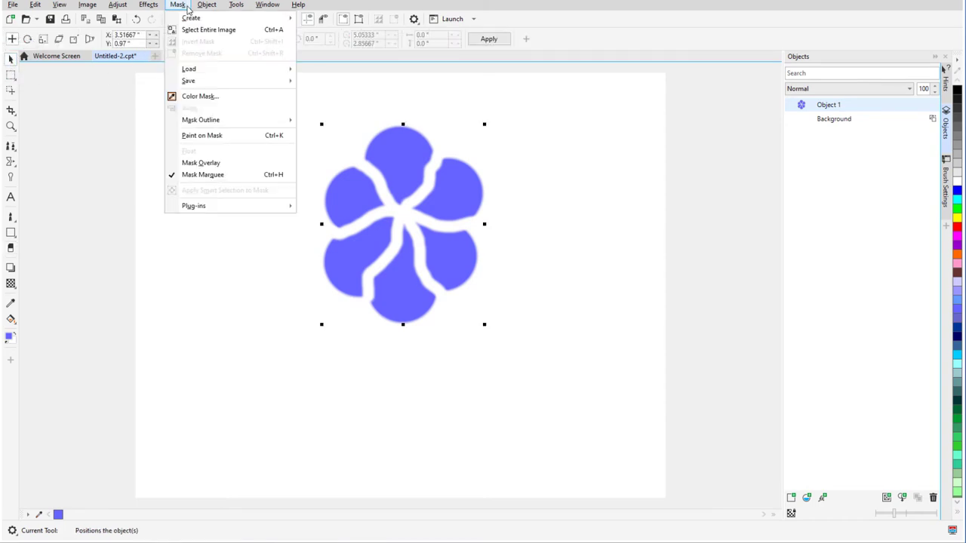
pyautogui.moveTo(226, 18)
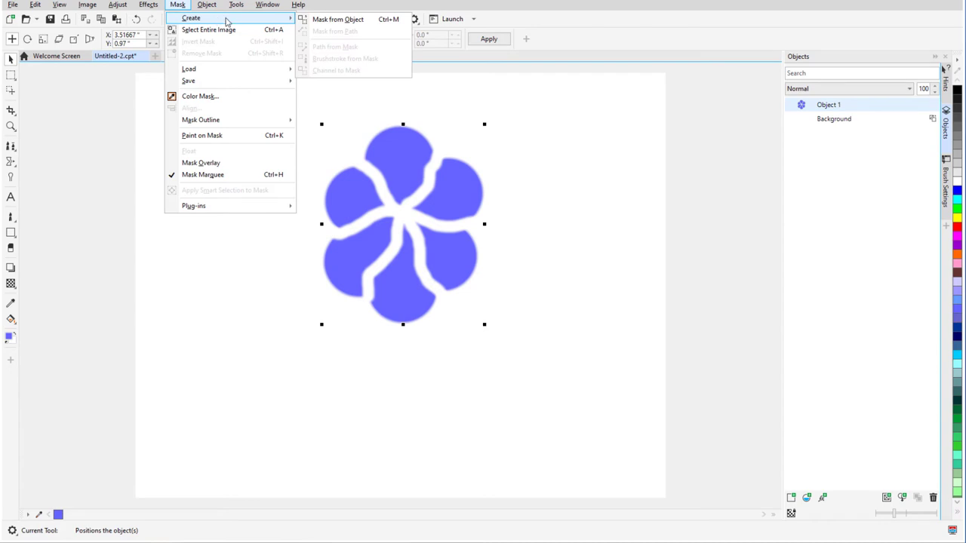
pyautogui.click(338, 19)
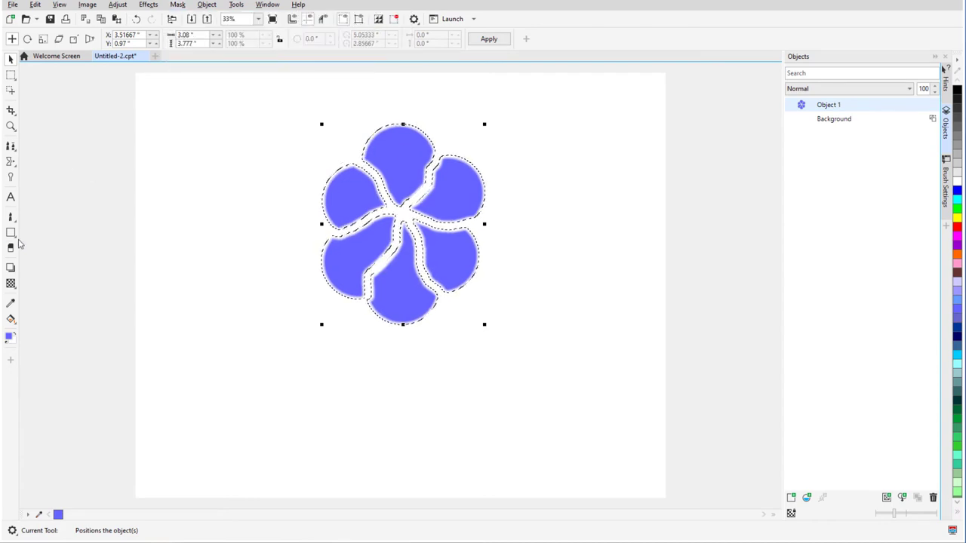
# Step: Create a custom brush nib from the contents of the flower mask with a nib size of 300 pixels
pyautogui.click(11, 217)
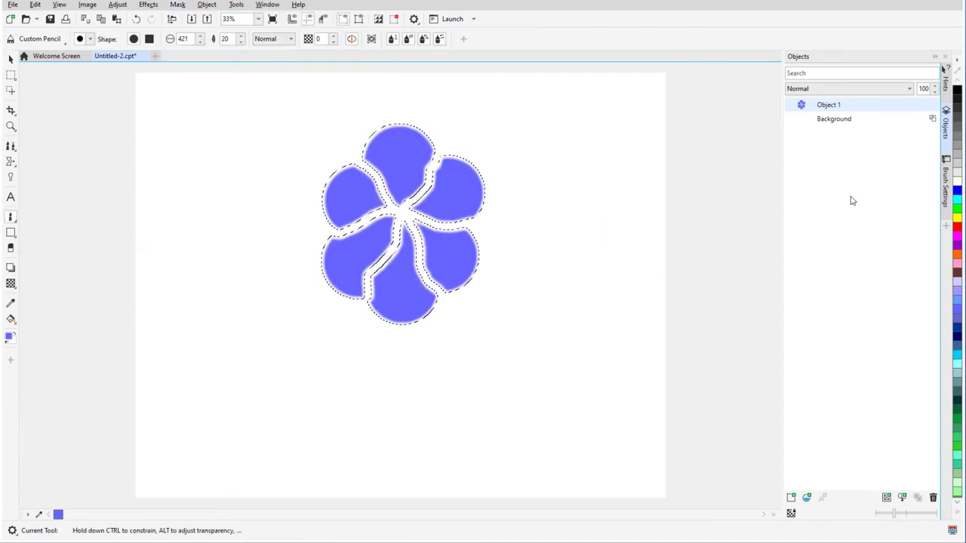
pyautogui.click(946, 196)
pyautogui.click(897, 206)
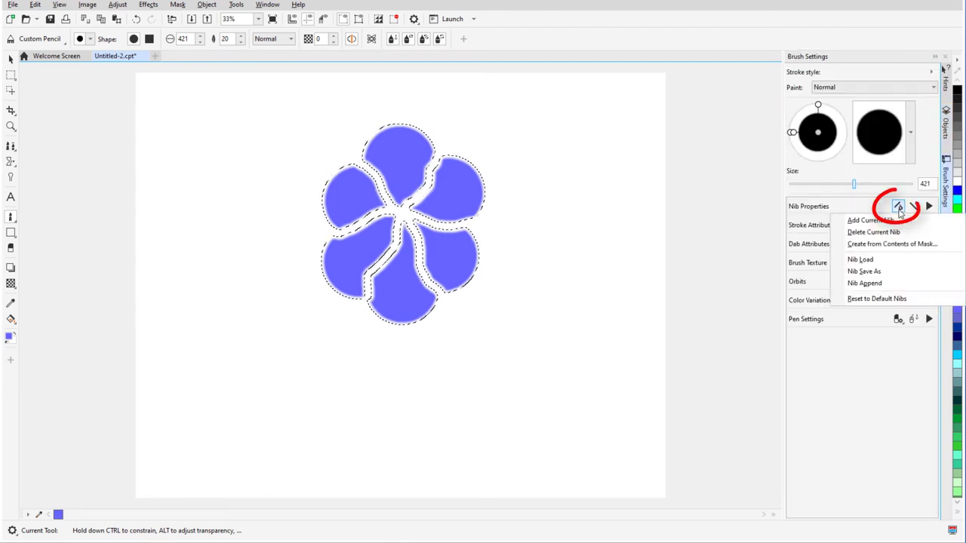
pyautogui.click(946, 246)
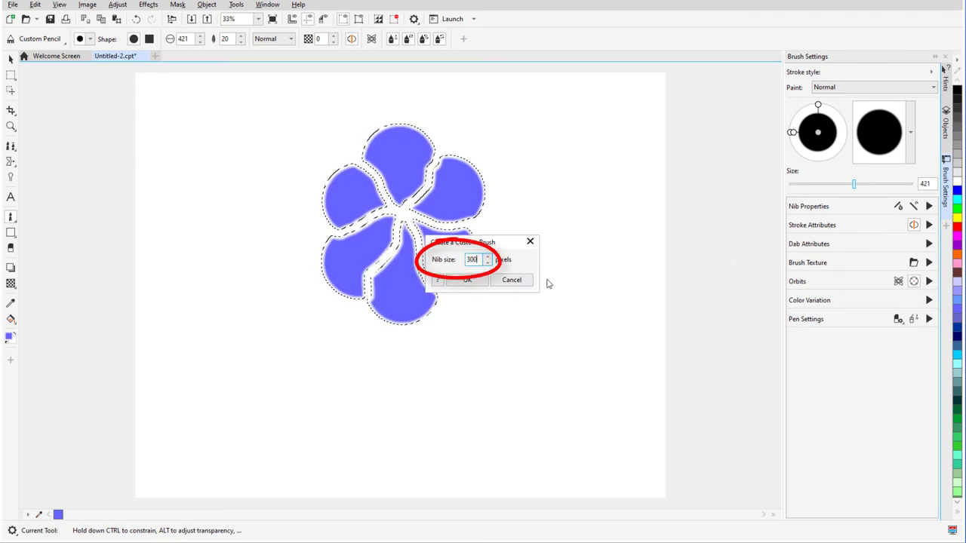
pyautogui.click(467, 280)
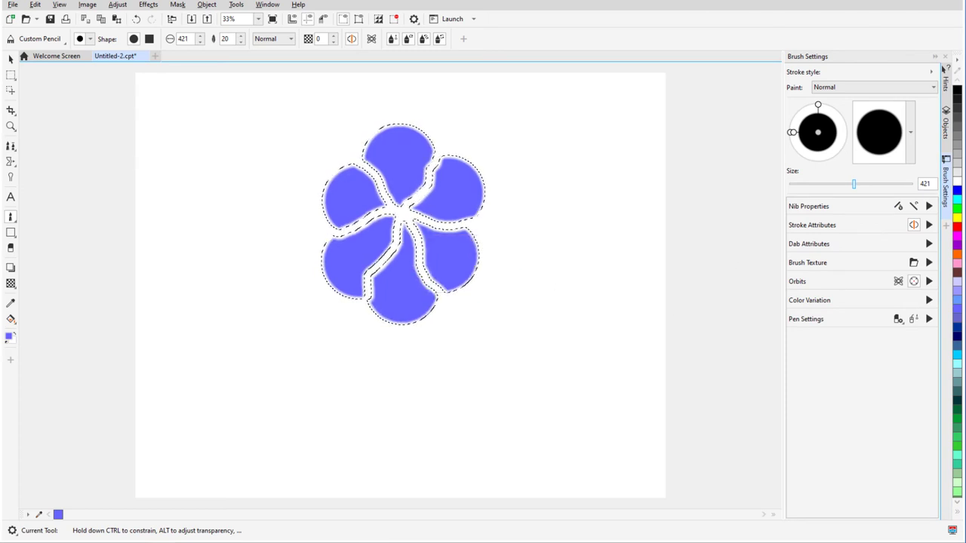
pyautogui.click(910, 134)
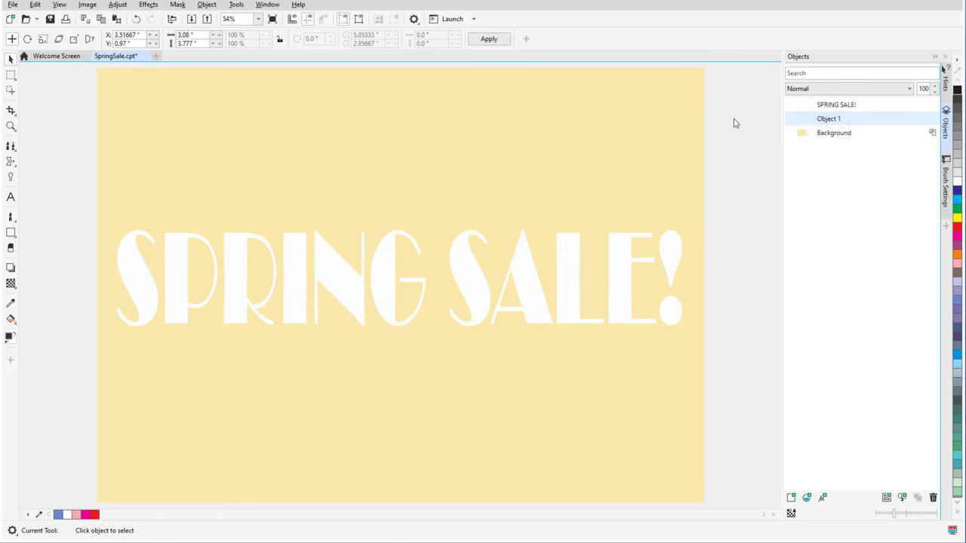
# Step: On Object 1 of SpringSale.cpt, choose the custom flower nib at size 300 with the Custom Ball Point Pen
pyautogui.click(10, 217)
pyautogui.click(79, 40)
pyautogui.moveTo(273, 115); pyautogui.dragTo(274, 230)
pyautogui.click(255, 236)
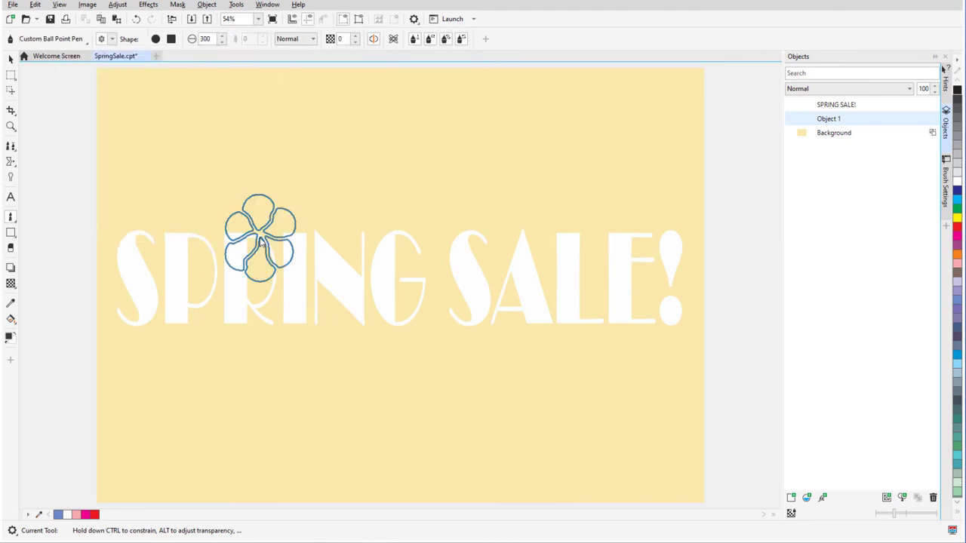
# Step: Set the flower nib's transparency to 15 in the nib properties
pyautogui.click(945, 192)
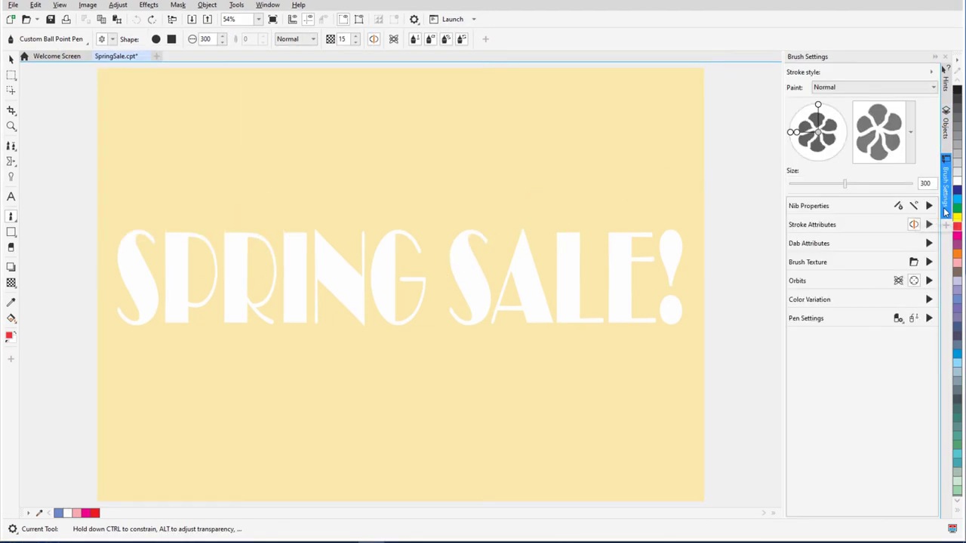
pyautogui.click(929, 205)
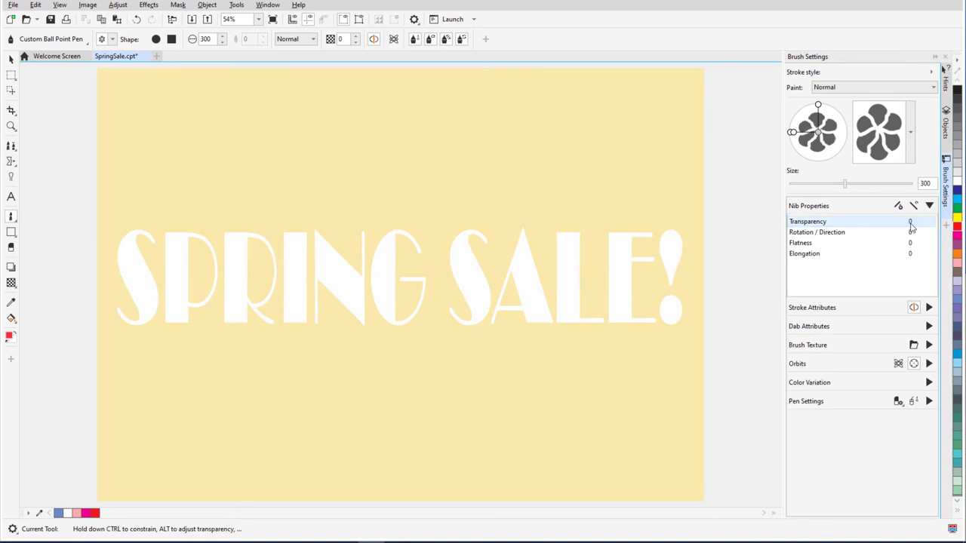
pyautogui.click(913, 221)
pyautogui.write('15')
pyautogui.press('Return')
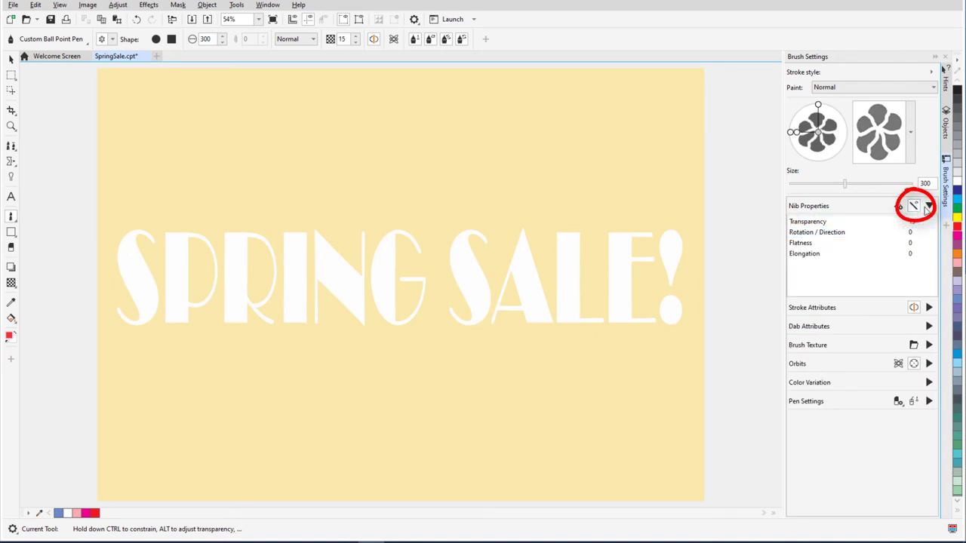
pyautogui.click(928, 205)
# Step: Set the spacing of the brush dabs to 100
pyautogui.click(928, 243)
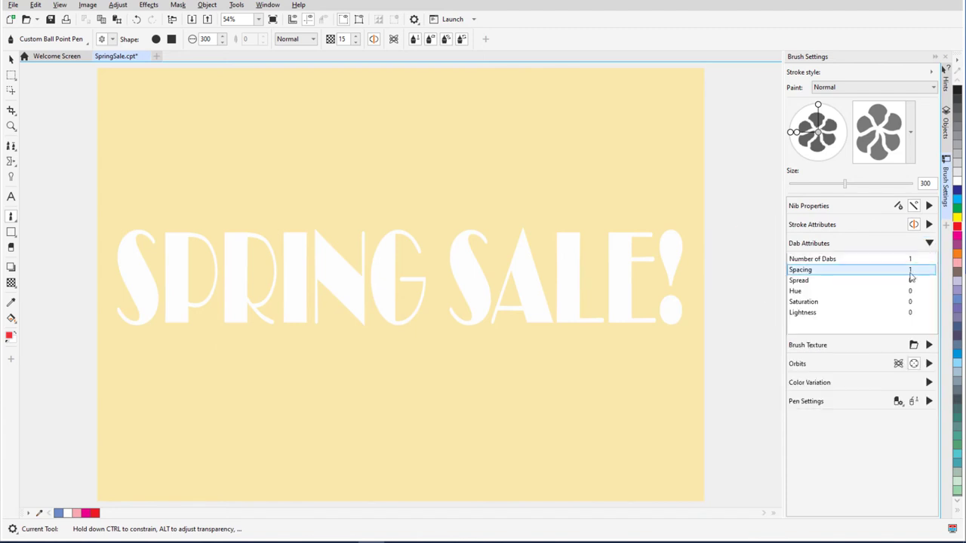
pyautogui.press('Return')
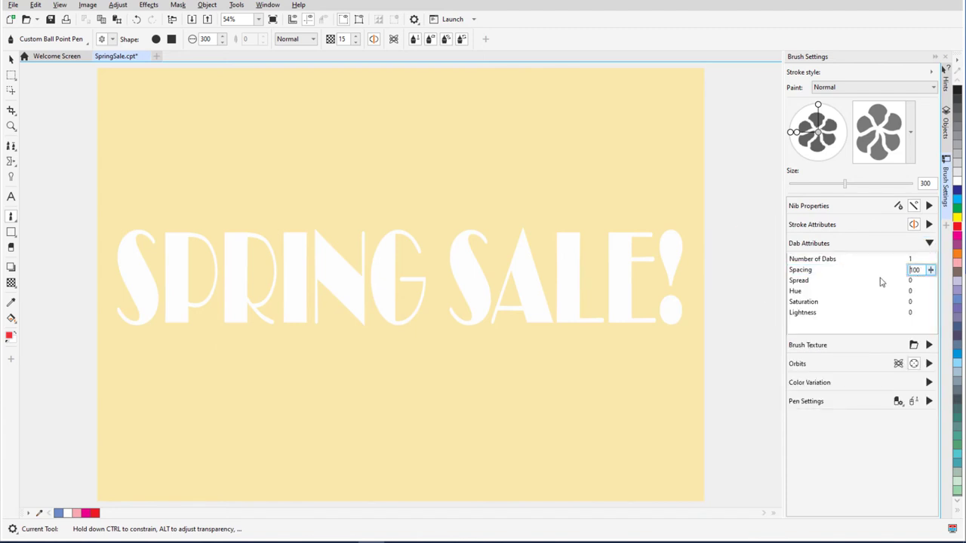
pyautogui.click(928, 243)
# Step: Choose a speckled brush texture and set the Brush Texture amount to 50
pyautogui.click(929, 262)
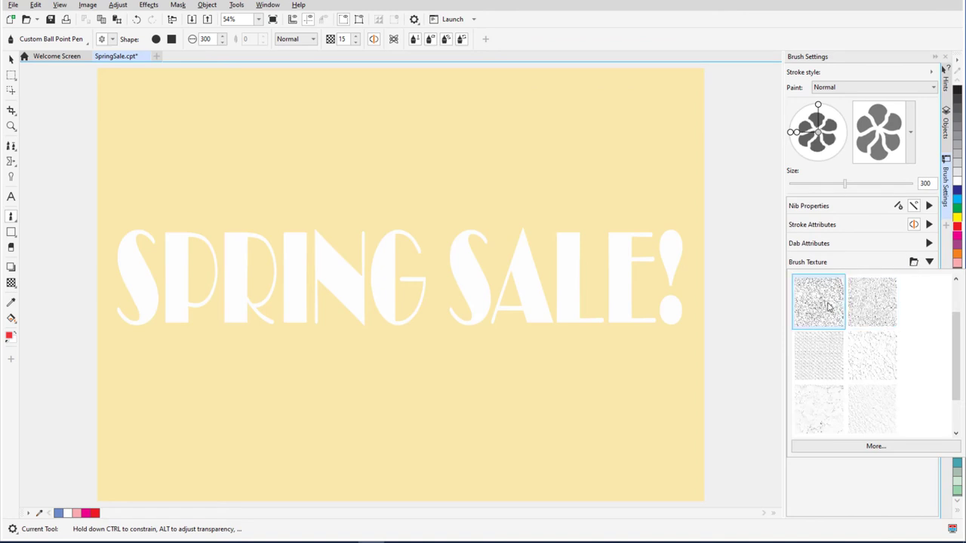
pyautogui.click(771, 301)
pyautogui.click(912, 278)
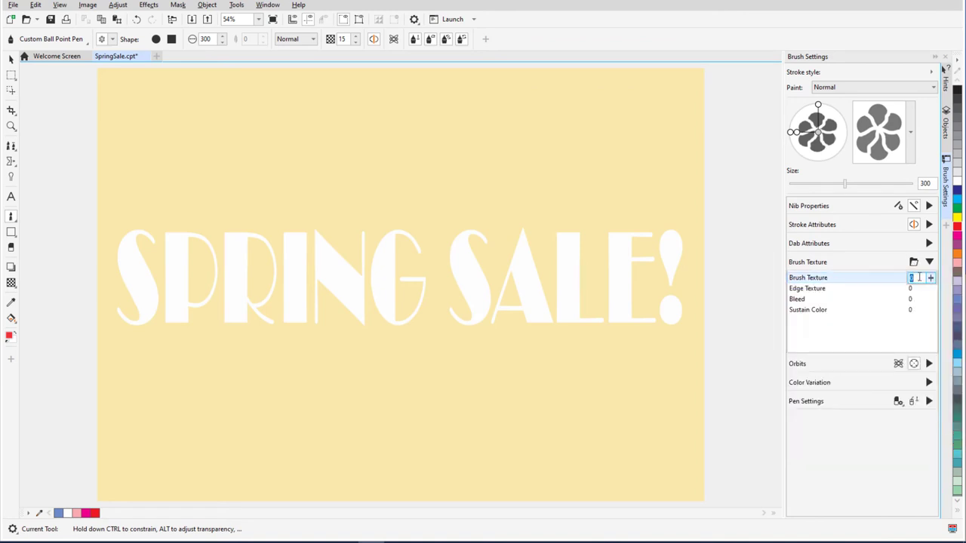
pyautogui.write('50')
pyautogui.click(896, 292)
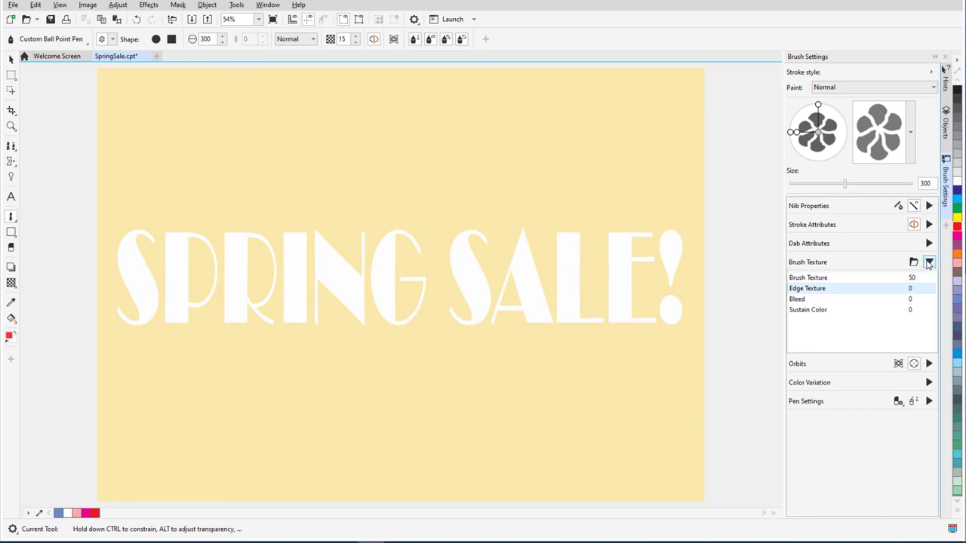
pyautogui.click(929, 262)
# Step: Set the brush's color variation to a Hue Range of 130 and a Hue Speed of 100
pyautogui.click(929, 300)
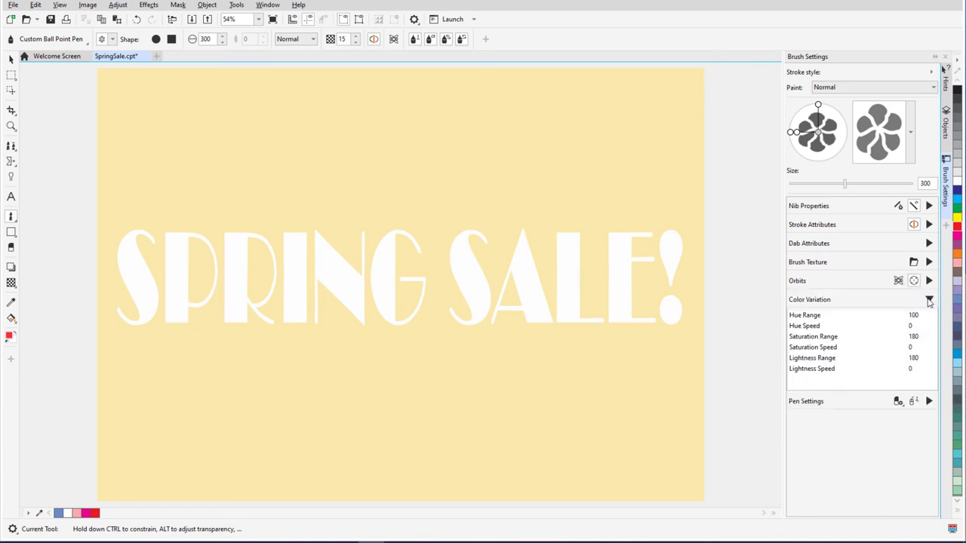
pyautogui.click(916, 315)
pyautogui.press('Return')
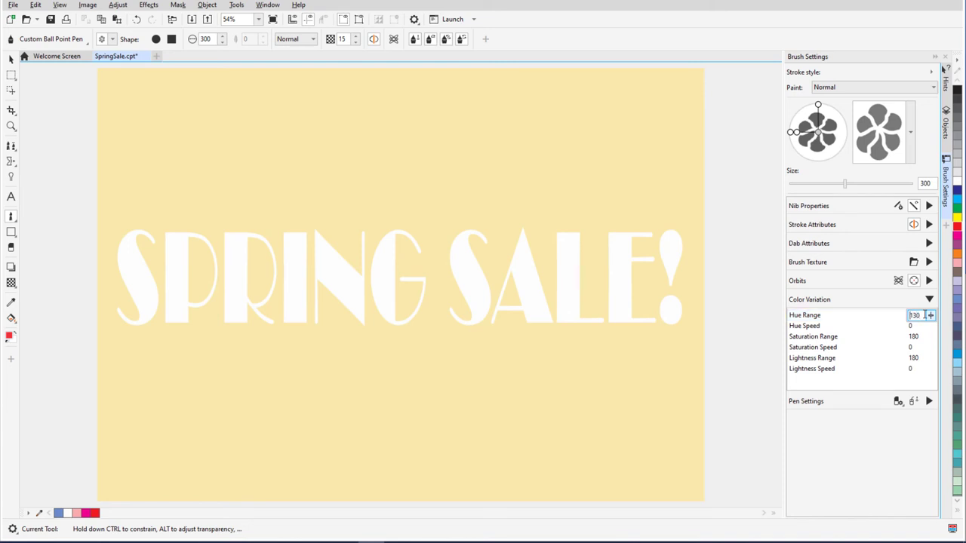
pyautogui.click(913, 327)
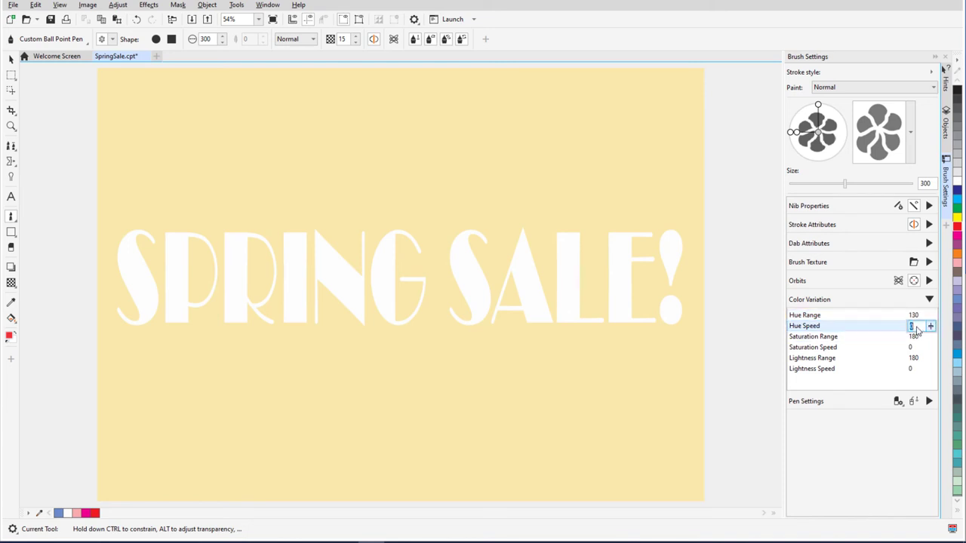
pyautogui.write('10')
pyautogui.press('Return')
pyautogui.click(894, 348)
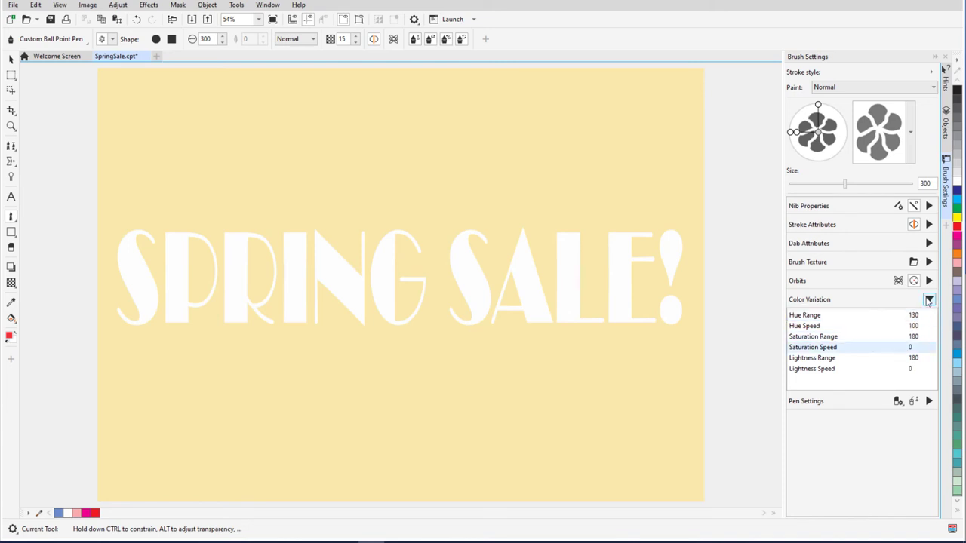
pyautogui.click(928, 300)
# Step: Enlarge the nib to size 359 and paint red-based flowers with varying hues across the whole canvas behind the SPRING SALE! text
pyautogui.moveTo(623, 183); pyautogui.dragTo(624, 173)
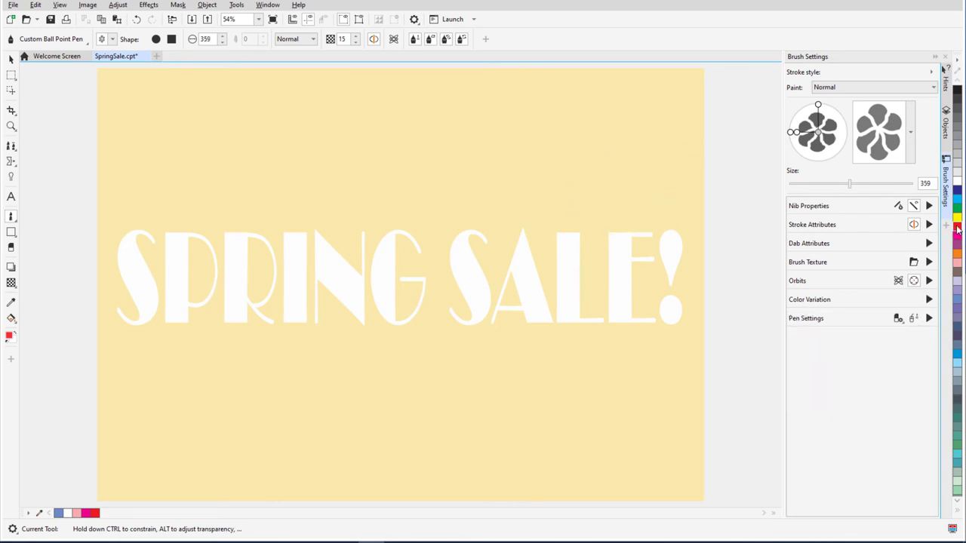
pyautogui.moveTo(151, 105)
pyautogui.mouseDown()
pyautogui.moveTo(312, 97)
pyautogui.moveTo(587, 291)
pyautogui.moveTo(295, 177)
pyautogui.moveTo(172, 464)
pyautogui.moveTo(705, 378)
pyautogui.moveTo(112, 293)
pyautogui.moveTo(668, 86)
pyautogui.moveTo(283, 354)
pyautogui.moveTo(168, 190)
pyautogui.moveTo(147, 457)
pyautogui.mouseUp()
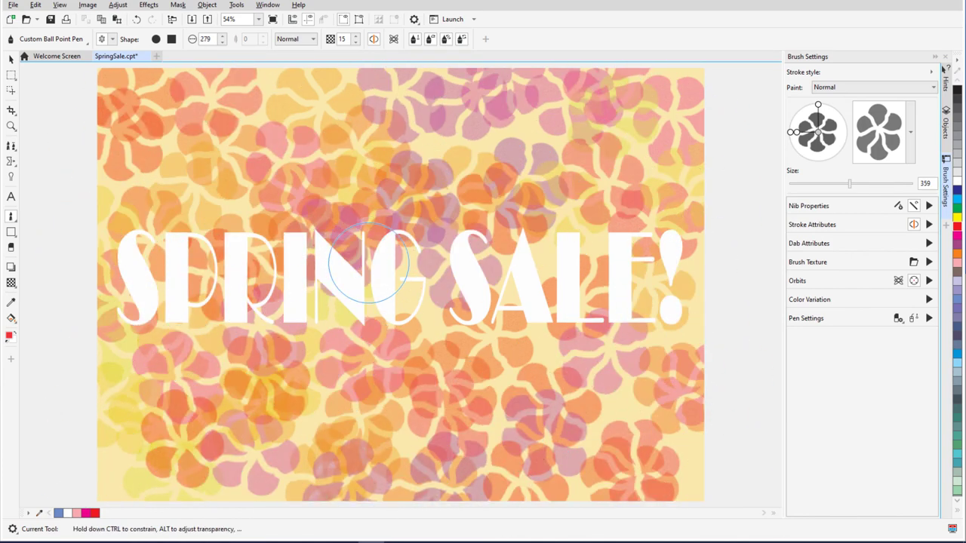
# Step: Reduce the nib to about 272, switch the paint color to green and paint a second layer of flowers across the canvas
pyautogui.moveTo(368, 263); pyautogui.dragTo(372, 263)
pyautogui.click(956, 209)
pyautogui.moveTo(679, 136)
pyautogui.mouseDown()
pyautogui.moveTo(571, 237)
pyautogui.moveTo(536, 414)
pyautogui.moveTo(154, 102)
pyautogui.moveTo(227, 204)
pyautogui.moveTo(355, 302)
pyautogui.moveTo(297, 442)
pyautogui.moveTo(456, 108)
pyautogui.moveTo(433, 264)
pyautogui.mouseUp()
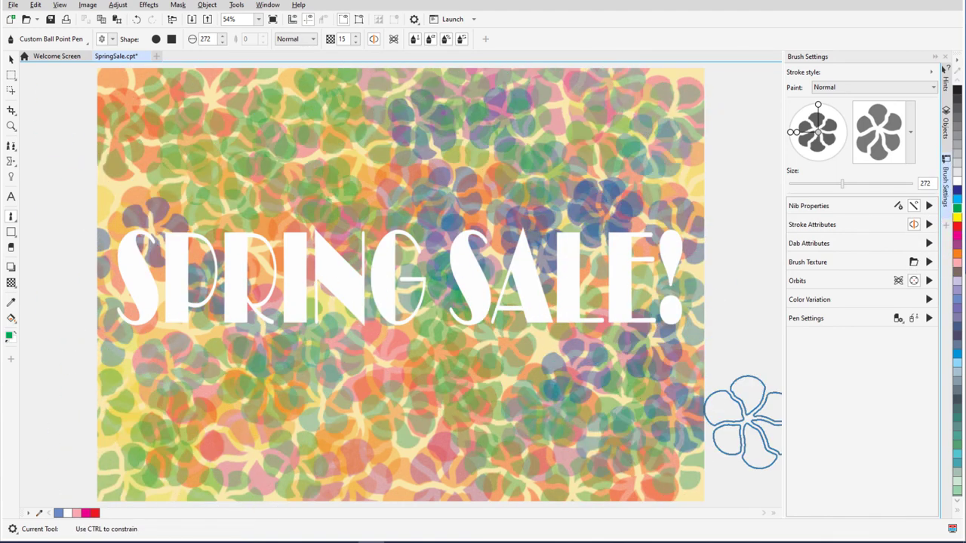
# Step: Reduce the nib to size 196, pick a pale gray paint color and set the dab spread to 30
pyautogui.moveTo(625, 383); pyautogui.dragTo(649, 365)
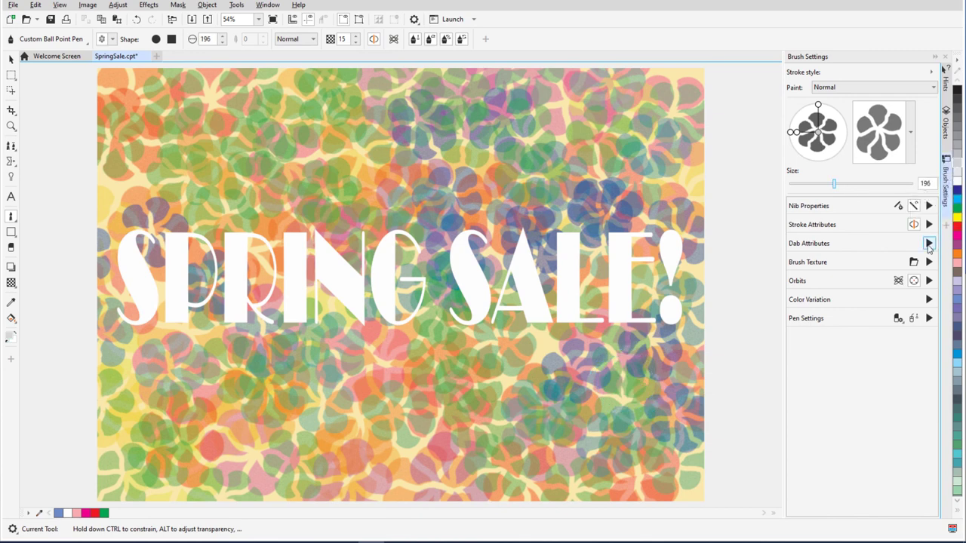
pyautogui.click(929, 243)
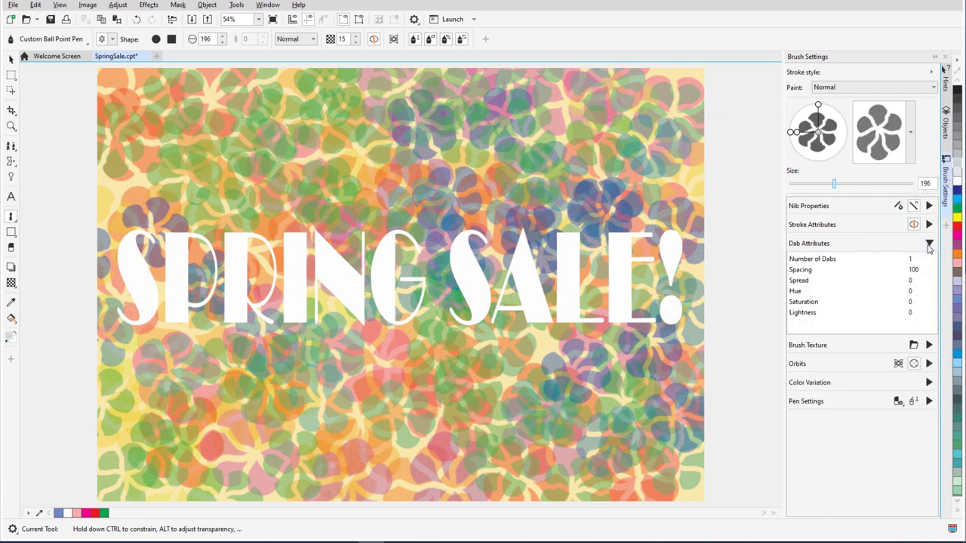
pyautogui.click(879, 294)
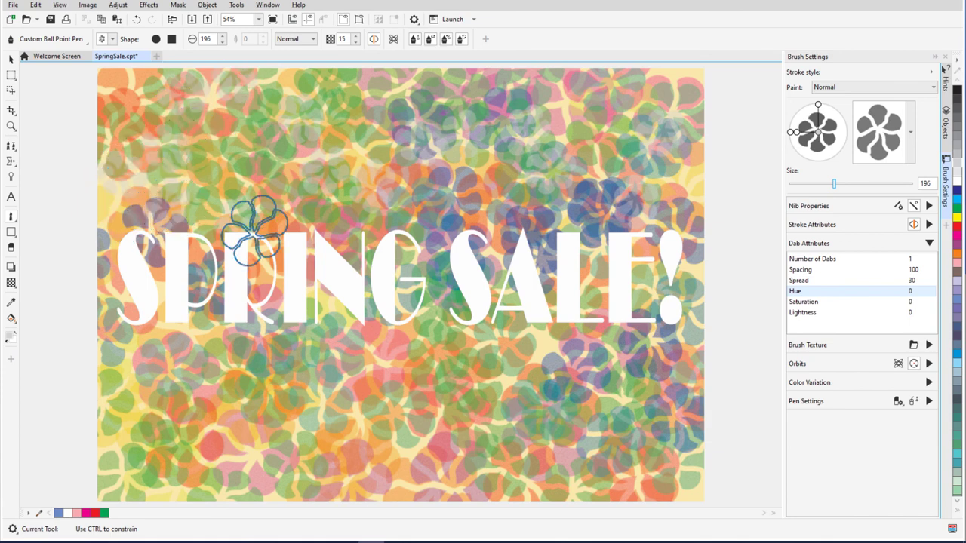